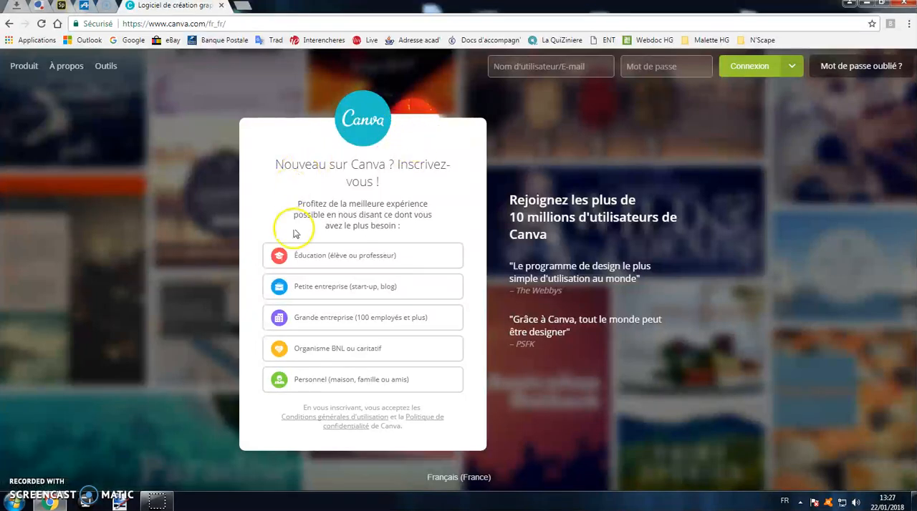
# - View the e-mail sign-up form for education users and sign in with the existing Google account
pyautogui.click(329, 257)
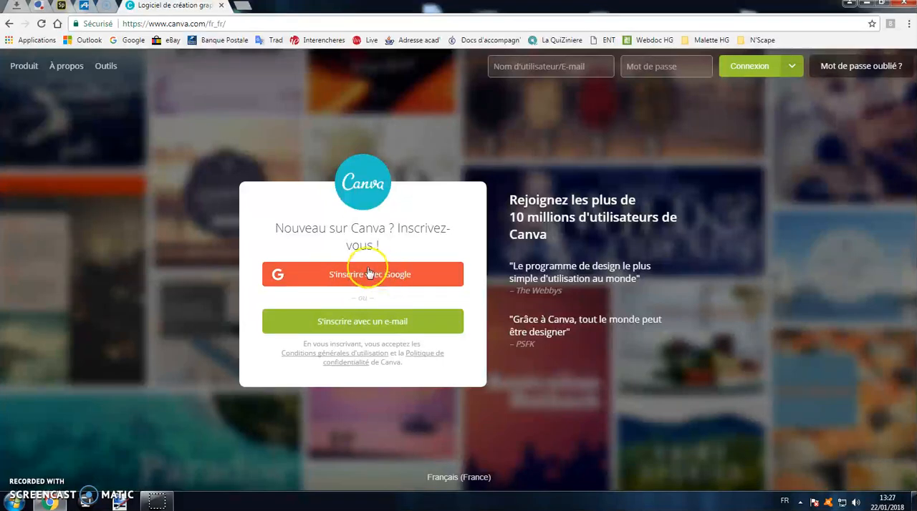
pyautogui.click(352, 323)
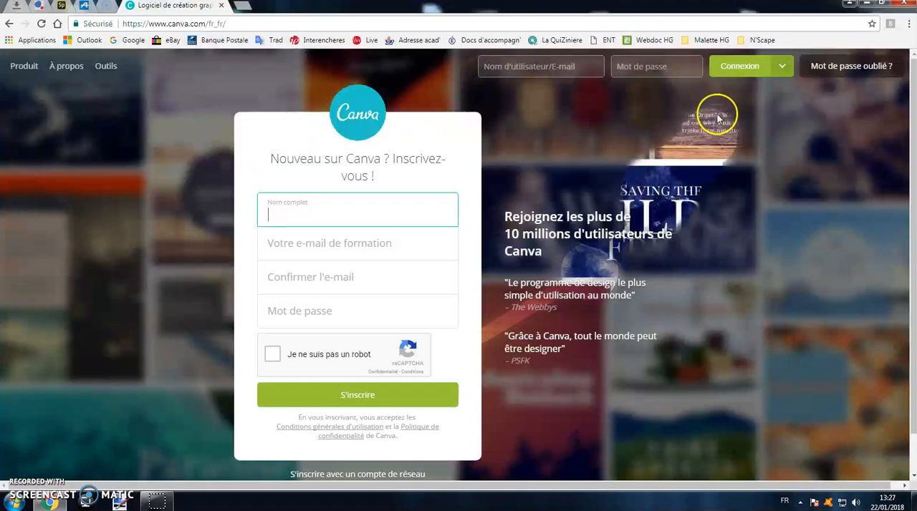
pyautogui.click(747, 72)
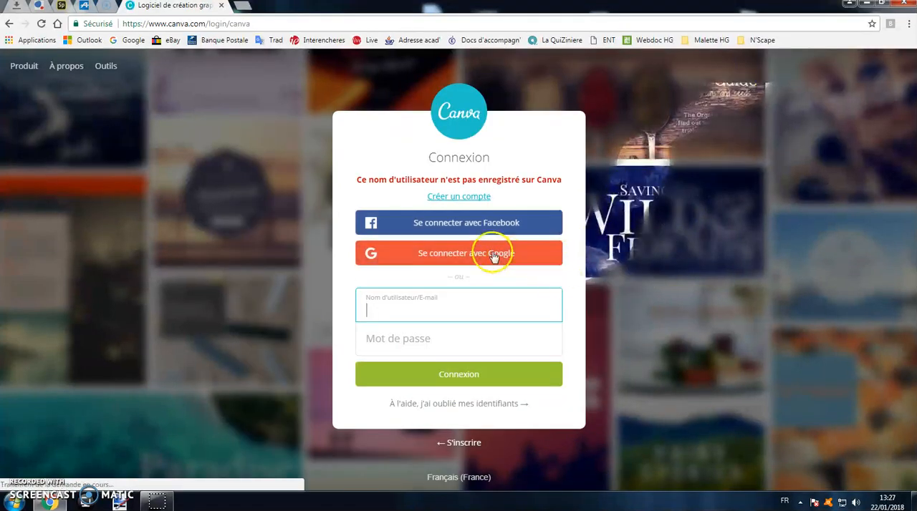
pyautogui.click(492, 255)
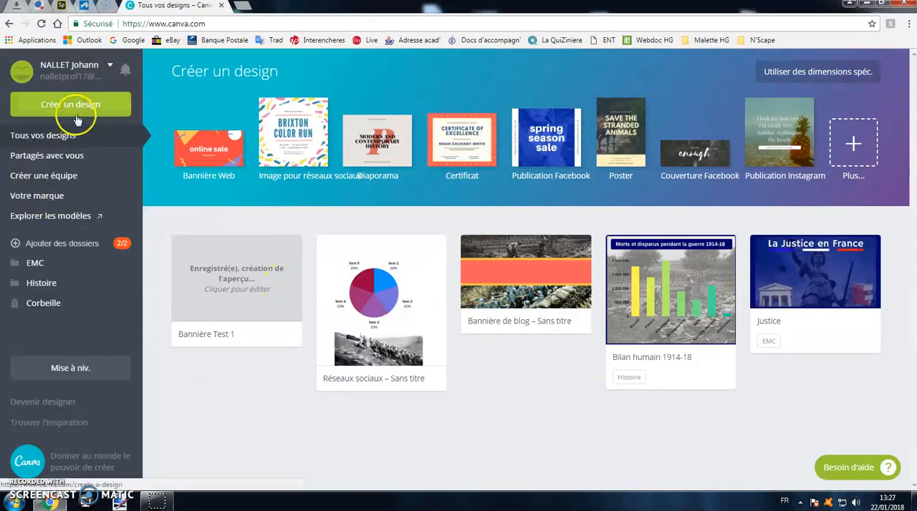
# - View the options in the account menu and close it
pyautogui.click(109, 67)
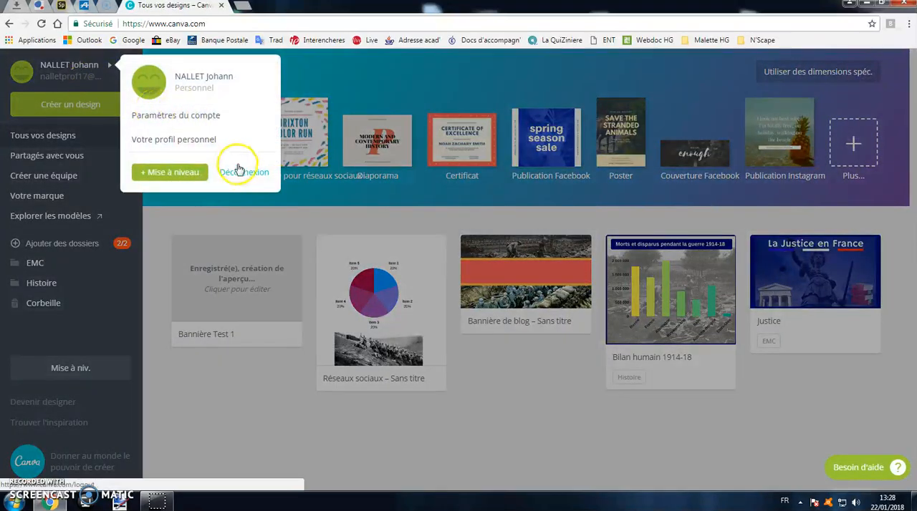
pyautogui.click(260, 396)
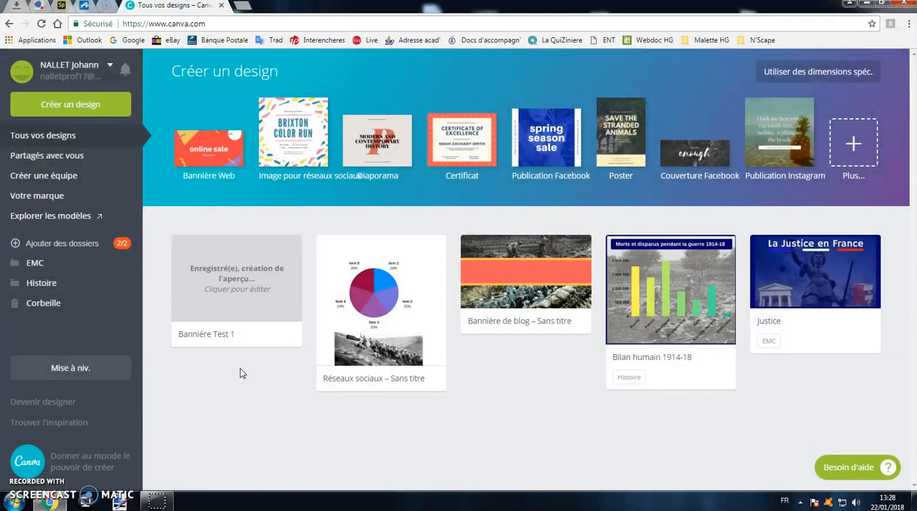
# - Browse the available design types and create a new Bannière Web design
pyautogui.click(88, 110)
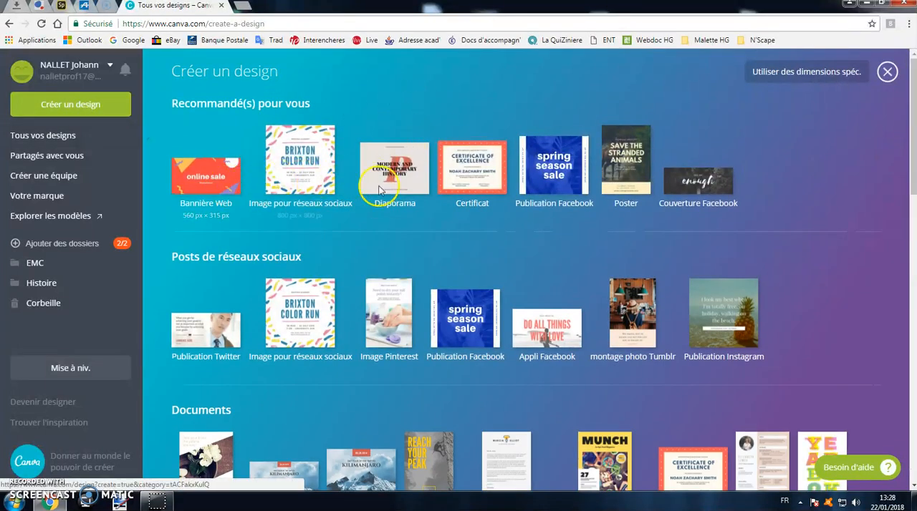
pyautogui.scroll(-1, 502, 214)
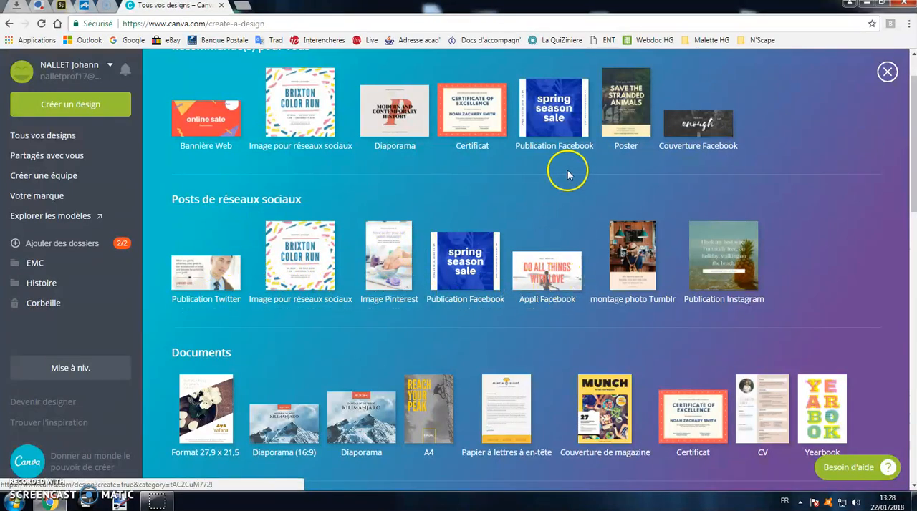
pyautogui.scroll(1, 520, 173)
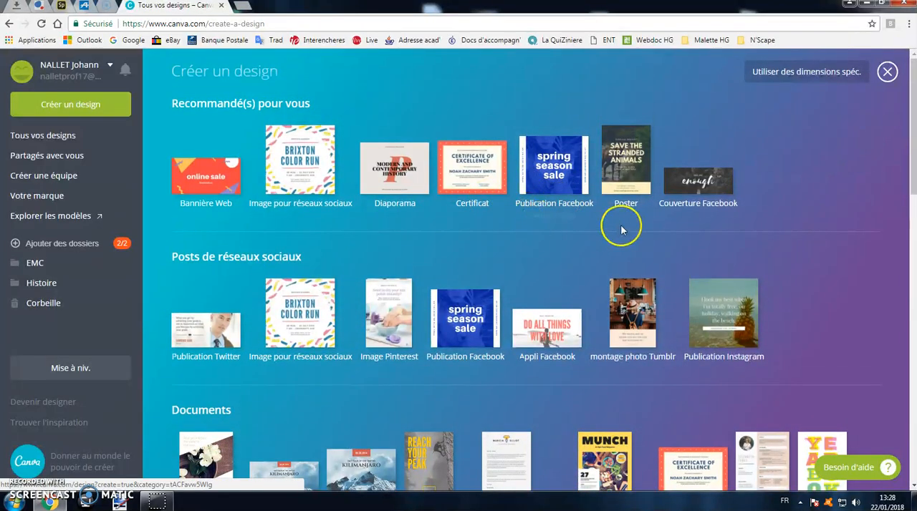
pyautogui.scroll(-2, 411, 268)
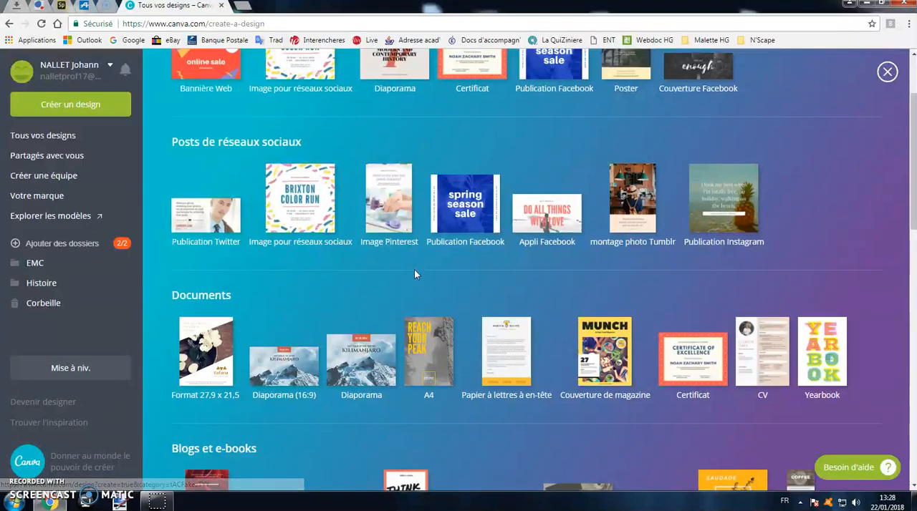
pyautogui.scroll(1, 414, 269)
pyautogui.click(208, 183)
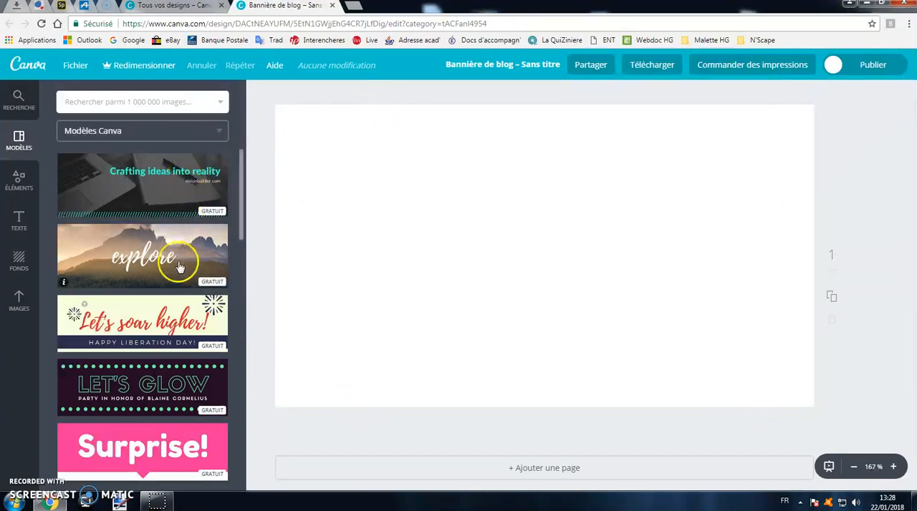
# - Browse the ready-made Canva banner templates
pyautogui.scroll(-1, 179, 269)
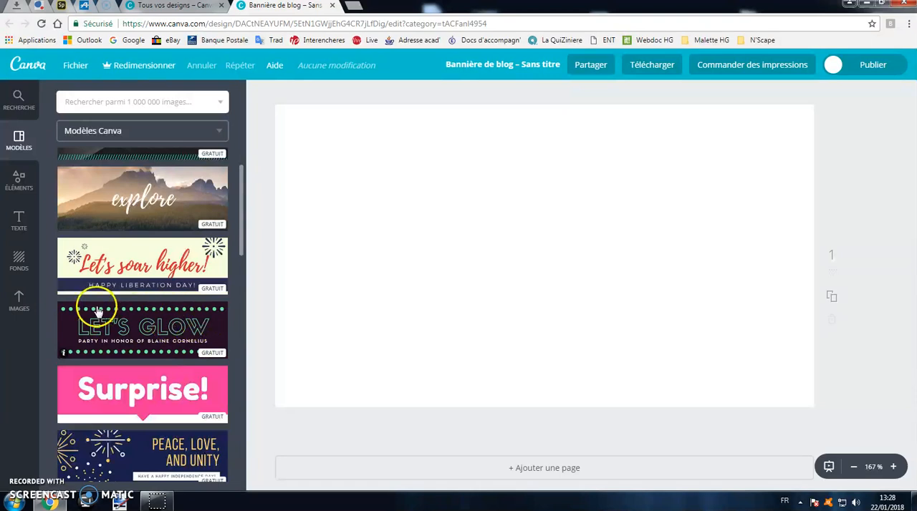
pyautogui.scroll(-2, 140, 319)
pyautogui.scroll(-2, 145, 330)
pyautogui.scroll(4, 154, 337)
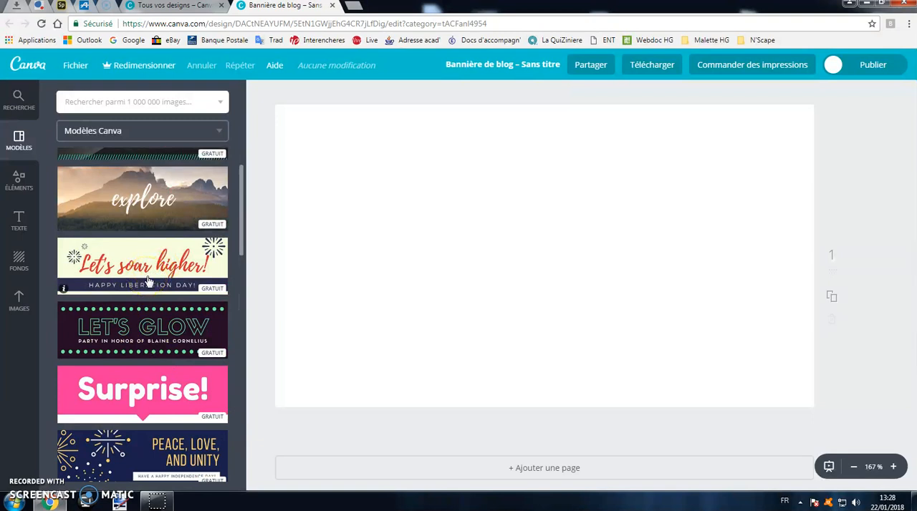
pyautogui.scroll(1, 148, 282)
pyautogui.click(144, 269)
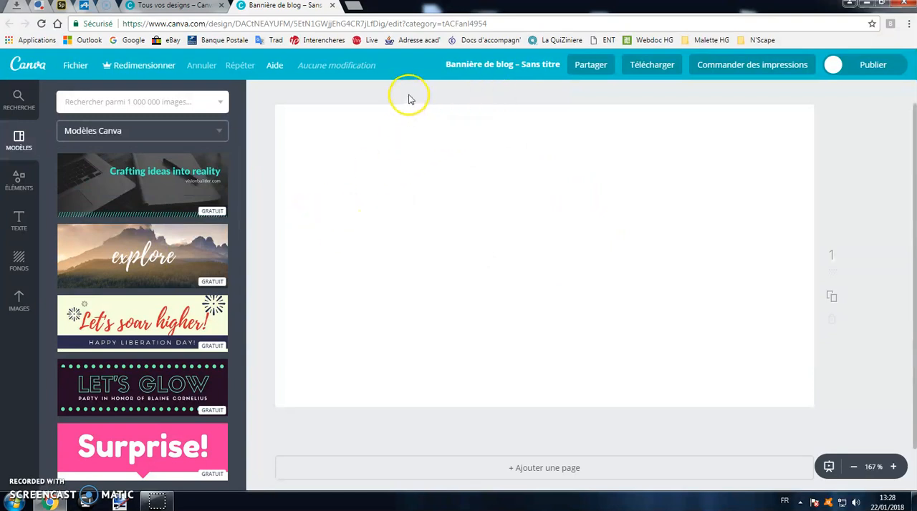
# - Title the design "Bannière Test OK"
pyautogui.click(512, 68)
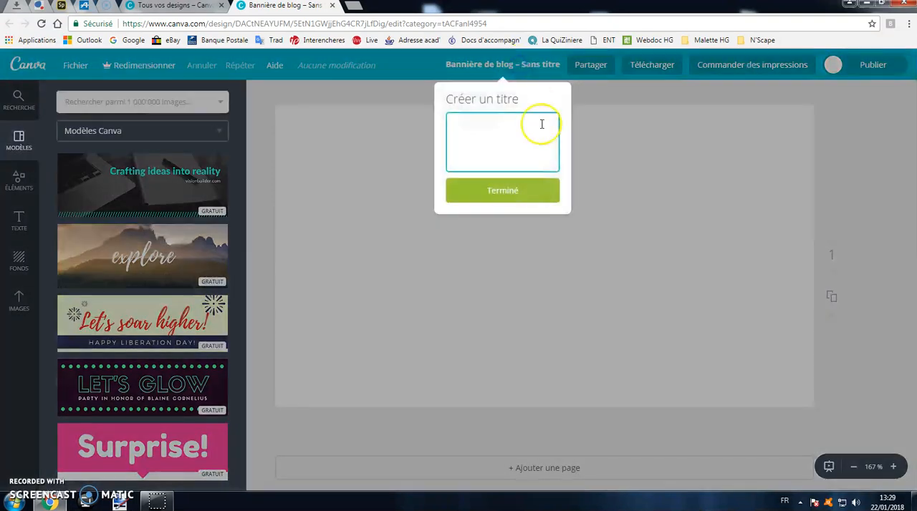
pyautogui.write('Bannière Test OK')
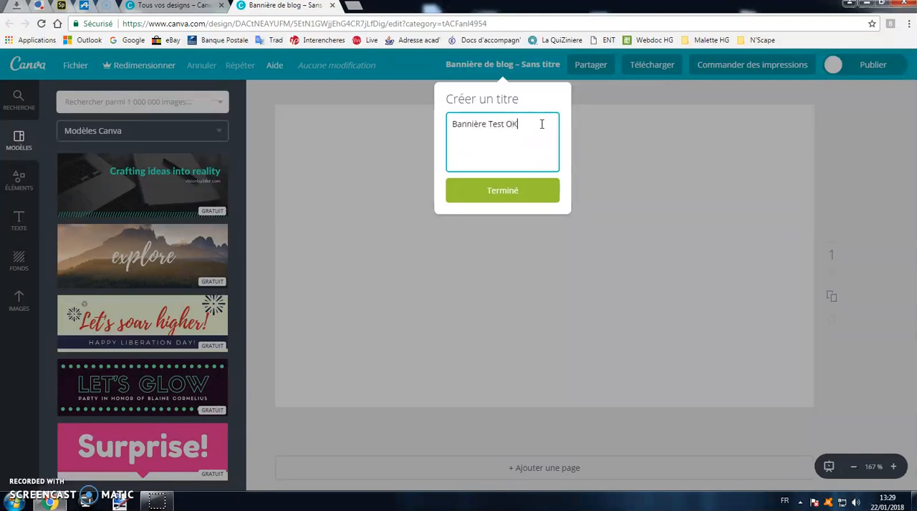
pyautogui.click(510, 193)
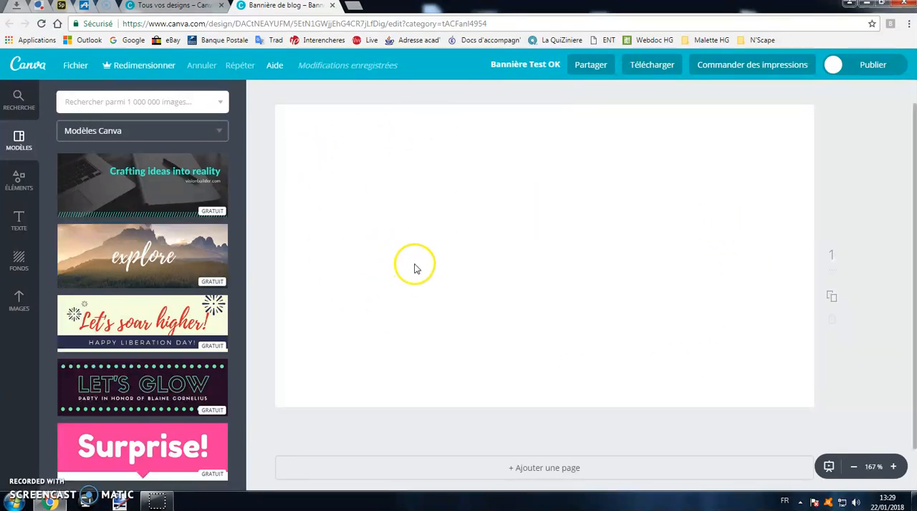
# - Try several plain colours from the default palette as the banner background, ending with purple
pyautogui.click(20, 262)
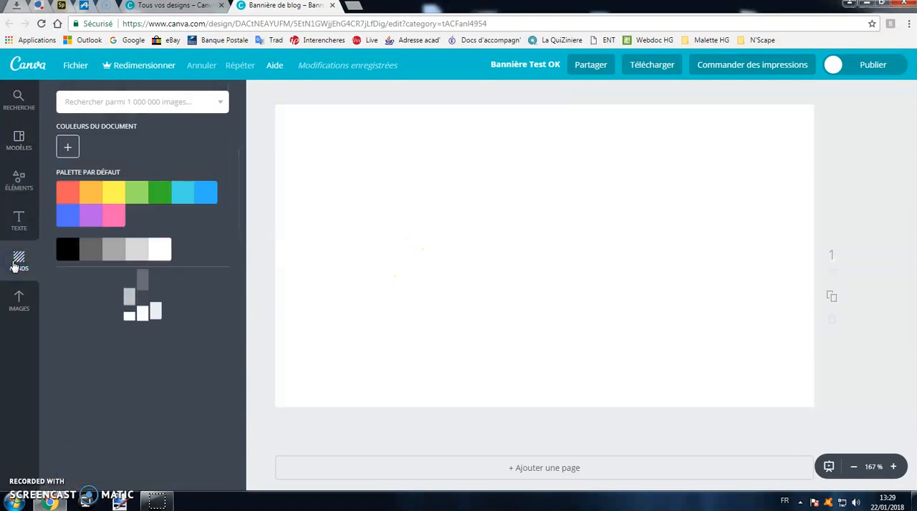
pyautogui.click(94, 195)
pyautogui.click(113, 196)
pyautogui.click(136, 195)
pyautogui.click(160, 195)
pyautogui.click(183, 195)
pyautogui.click(202, 198)
pyautogui.click(112, 215)
pyautogui.click(91, 215)
# - Try a custom background colour, picking orange e66e41 on the colour wheel and editing its colour code to a salmon tone
pyautogui.click(69, 147)
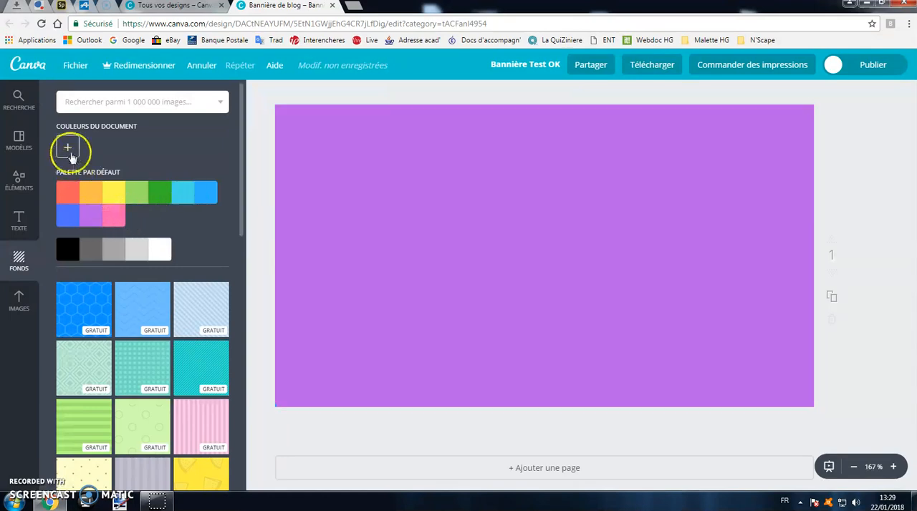
pyautogui.moveTo(112, 168); pyautogui.dragTo(169, 223)
pyautogui.moveTo(178, 301); pyautogui.dragTo(164, 302)
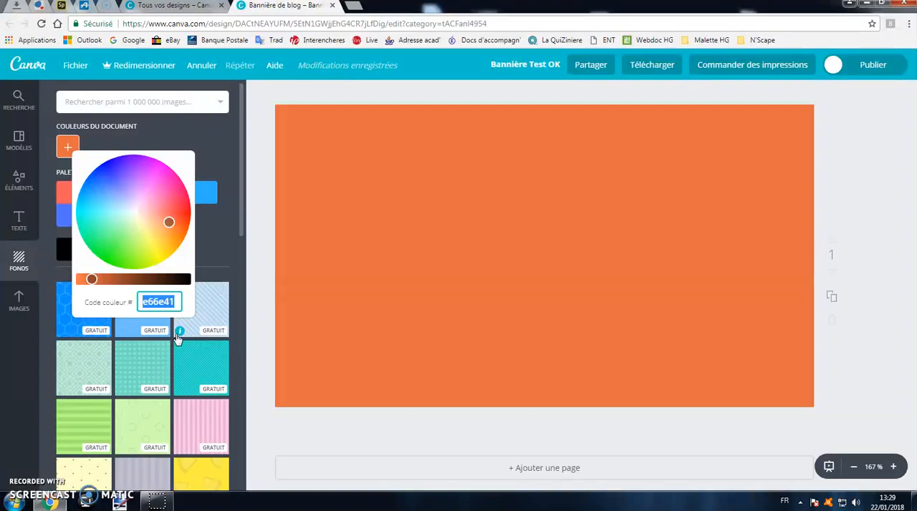
pyautogui.click(172, 309)
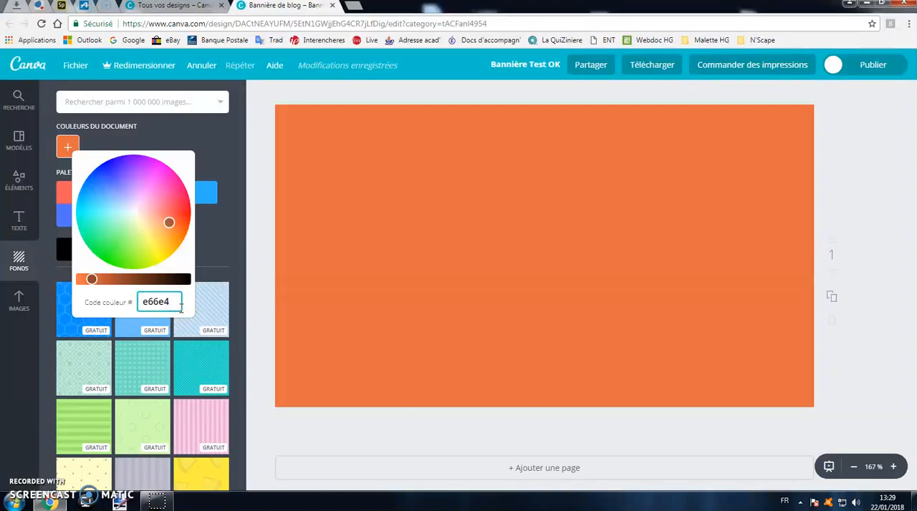
pyautogui.press('BackSpace')
pyautogui.write('80')
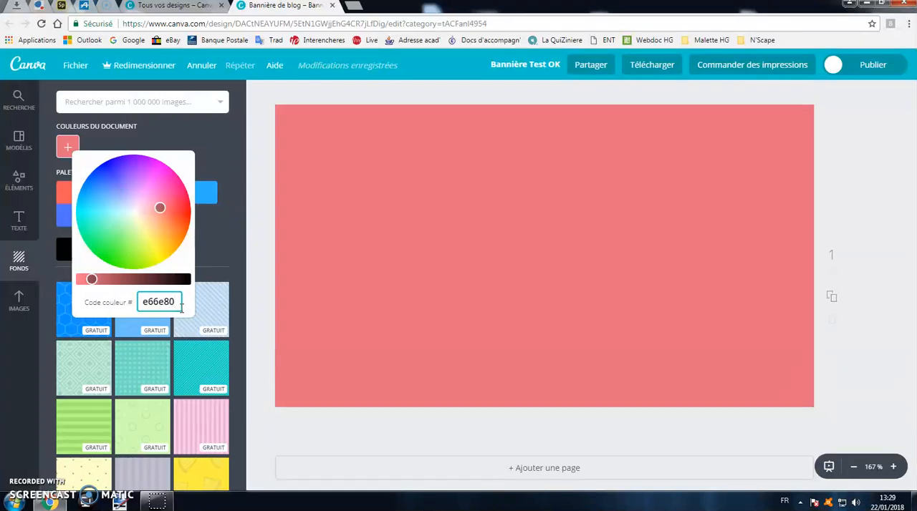
pyautogui.press('BackSpace')
pyautogui.write('72')
pyautogui.click(225, 272)
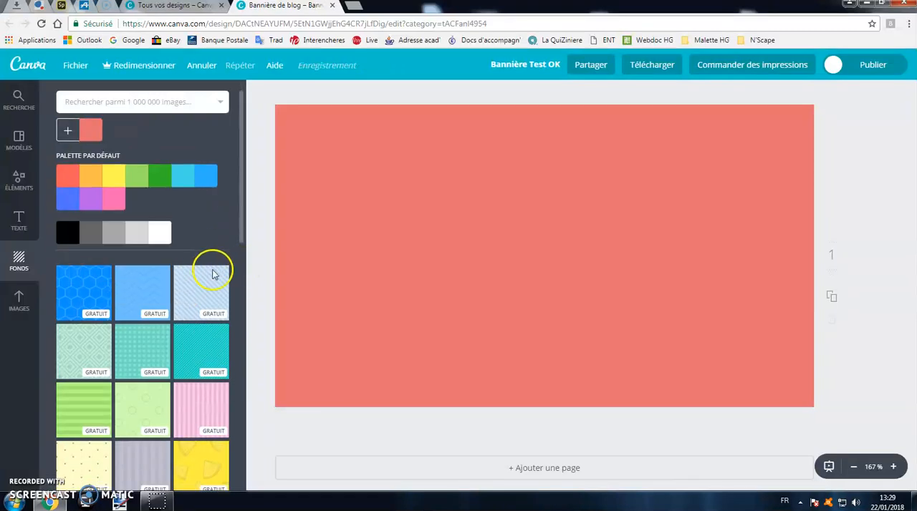
# - Try several free patterned backgrounds on the banner and apply the yellow one with melon slices
pyautogui.scroll(-1, 212, 275)
pyautogui.click(148, 303)
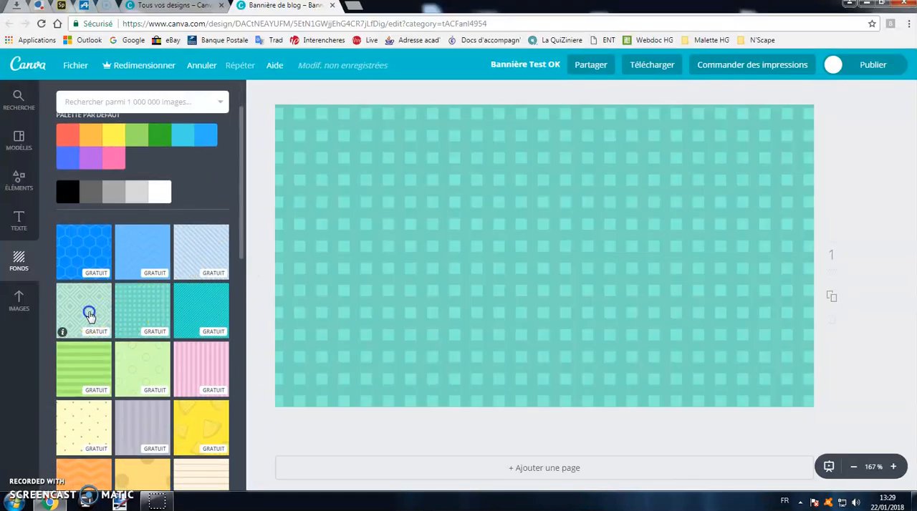
pyautogui.click(88, 314)
pyautogui.click(85, 367)
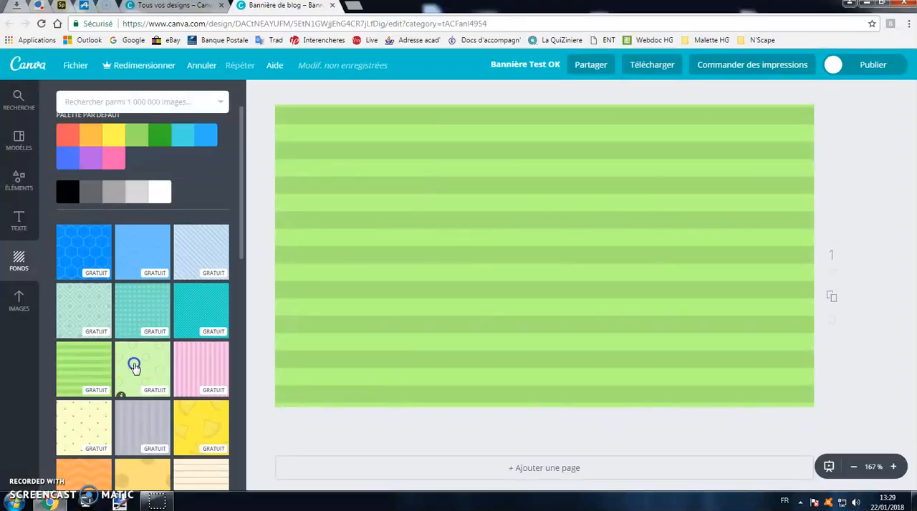
pyautogui.click(134, 367)
pyautogui.scroll(-1, 143, 364)
pyautogui.click(190, 362)
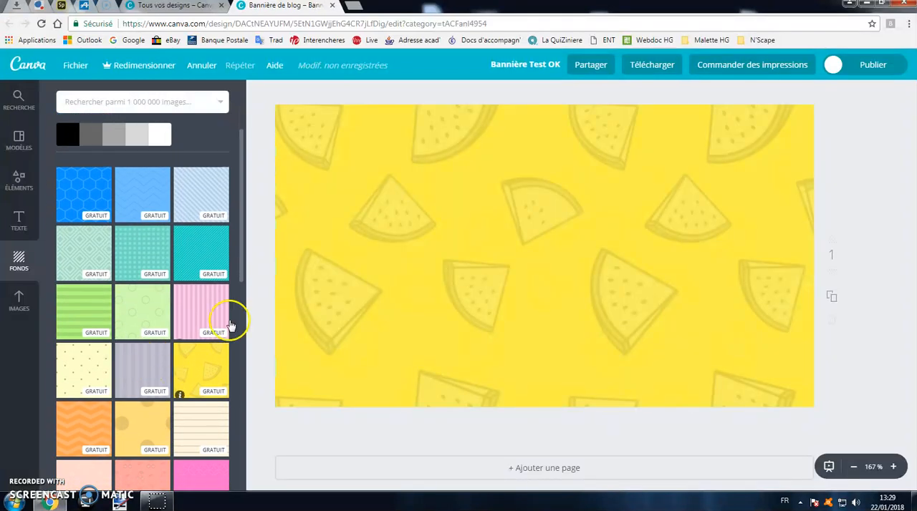
# - Recolour the melon-slice background with the blue from the default palette
pyautogui.scroll(1, 364, 188)
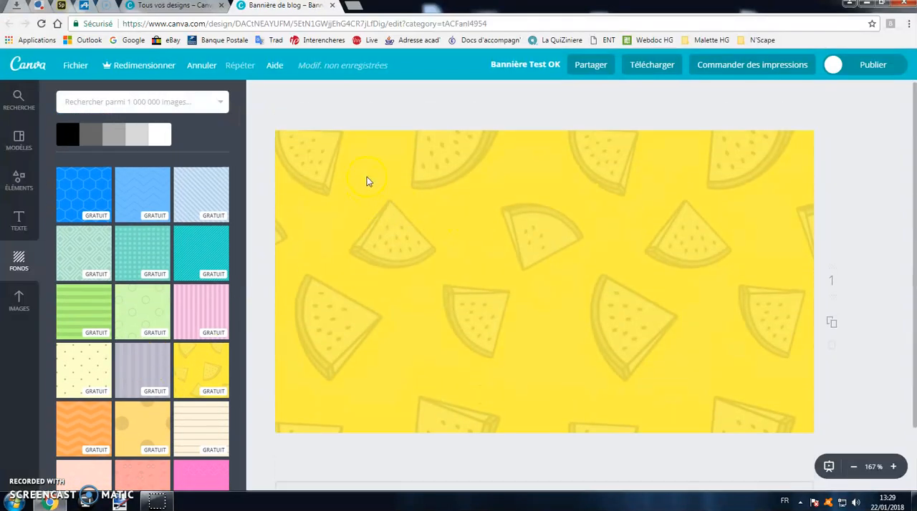
pyautogui.click(465, 250)
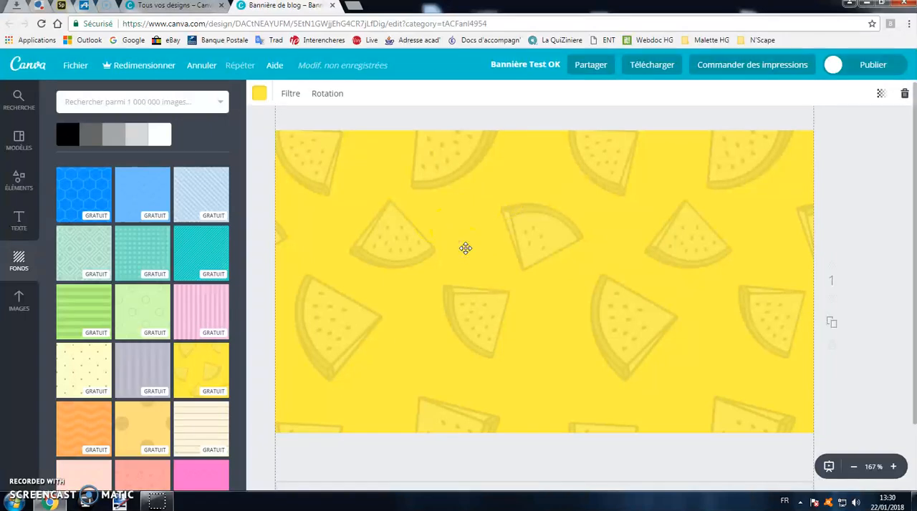
pyautogui.click(260, 96)
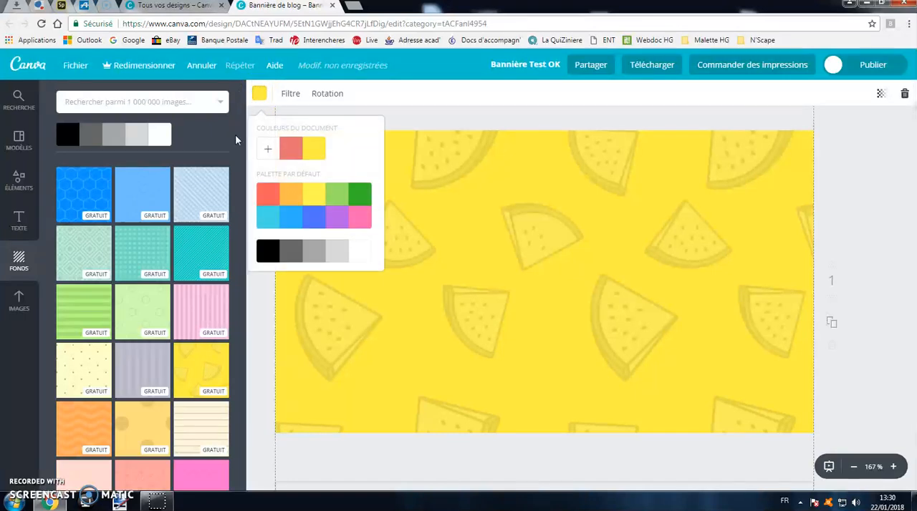
pyautogui.click(292, 218)
# - Flip the background pattern horizontally and vertically
pyautogui.click(335, 94)
pyautogui.click(349, 129)
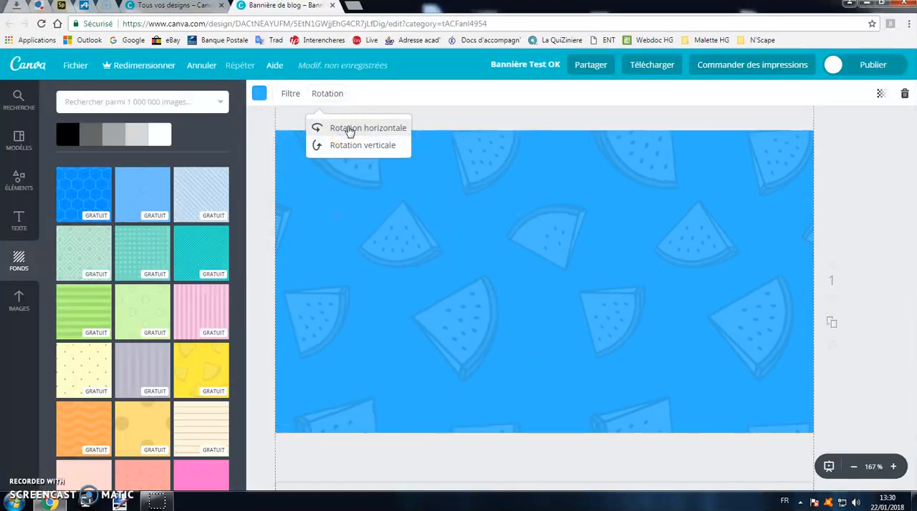
pyautogui.click(356, 149)
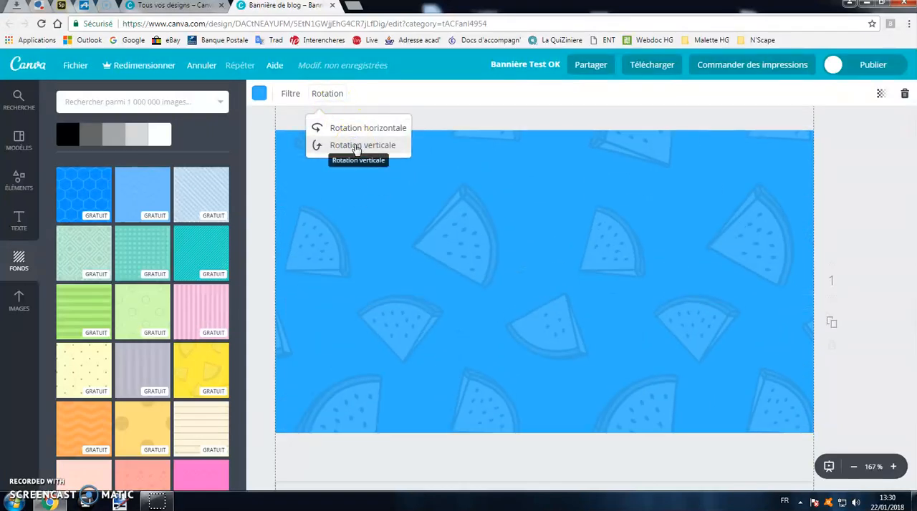
# - Try advanced filter adjustments on the background, with brightness at +3, contrast at +5, hue at +71 and blur at -6
pyautogui.click(295, 94)
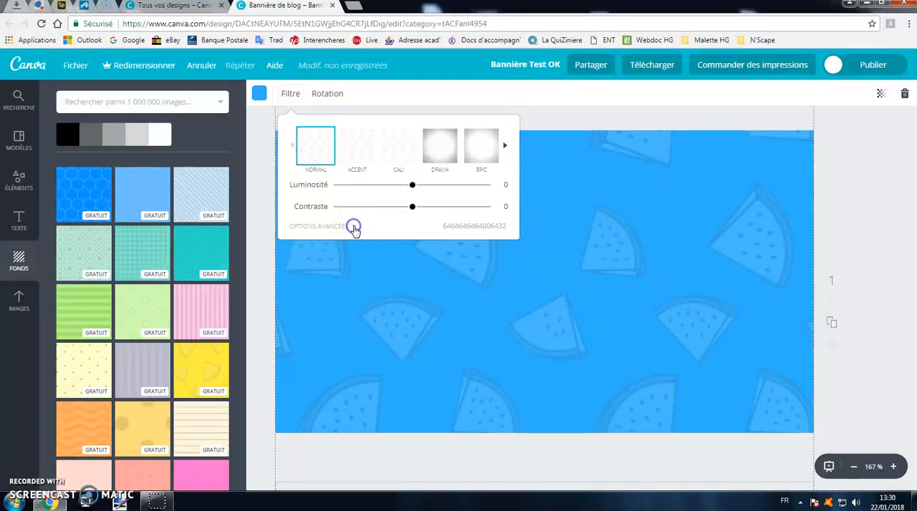
pyautogui.click(354, 228)
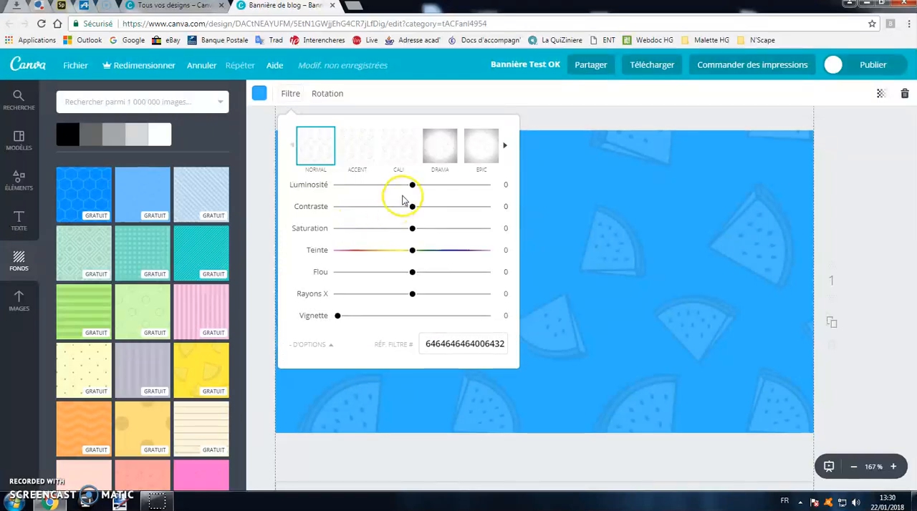
pyautogui.moveTo(411, 186)
pyautogui.mouseDown()
pyautogui.moveTo(341, 187)
pyautogui.moveTo(467, 188)
pyautogui.moveTo(420, 190)
pyautogui.mouseUp()
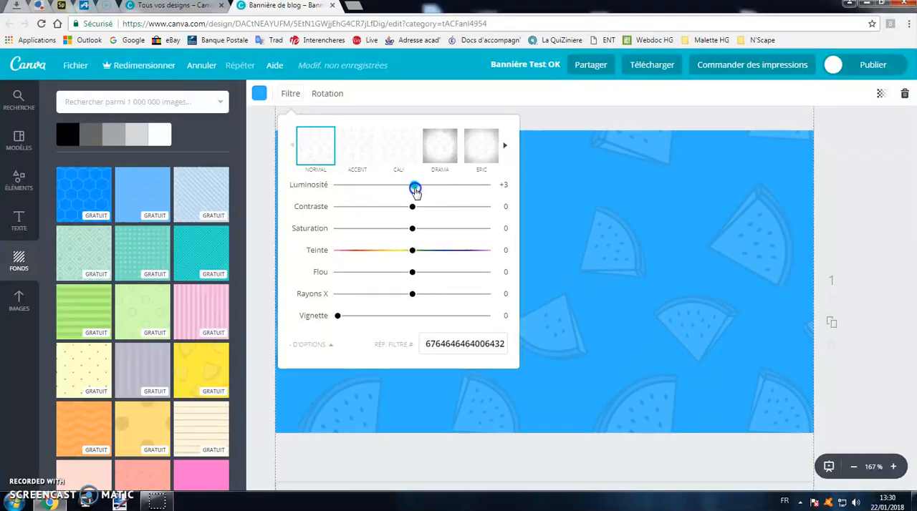
pyautogui.moveTo(333, 218); pyautogui.dragTo(416, 217)
pyautogui.moveTo(412, 251); pyautogui.dragTo(466, 256)
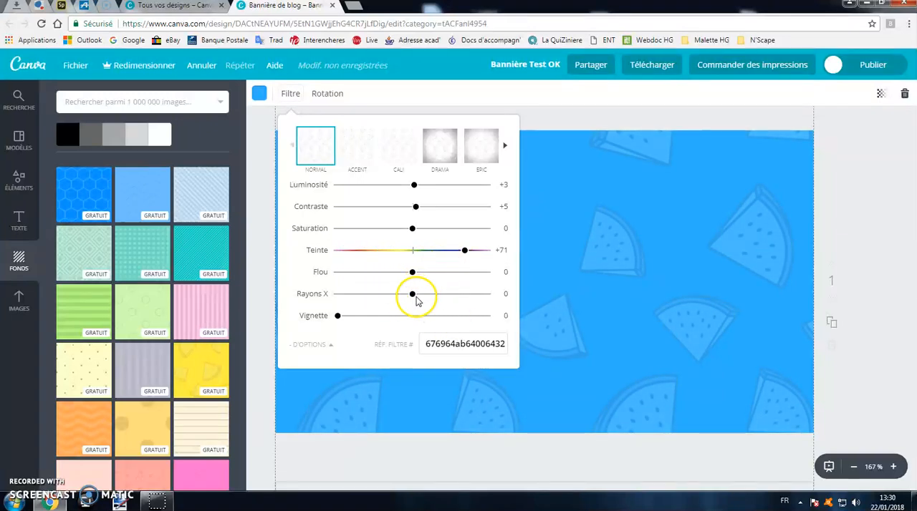
pyautogui.moveTo(413, 272)
pyautogui.mouseDown()
pyautogui.moveTo(456, 278)
pyautogui.moveTo(378, 279)
pyautogui.moveTo(412, 278)
pyautogui.mouseUp()
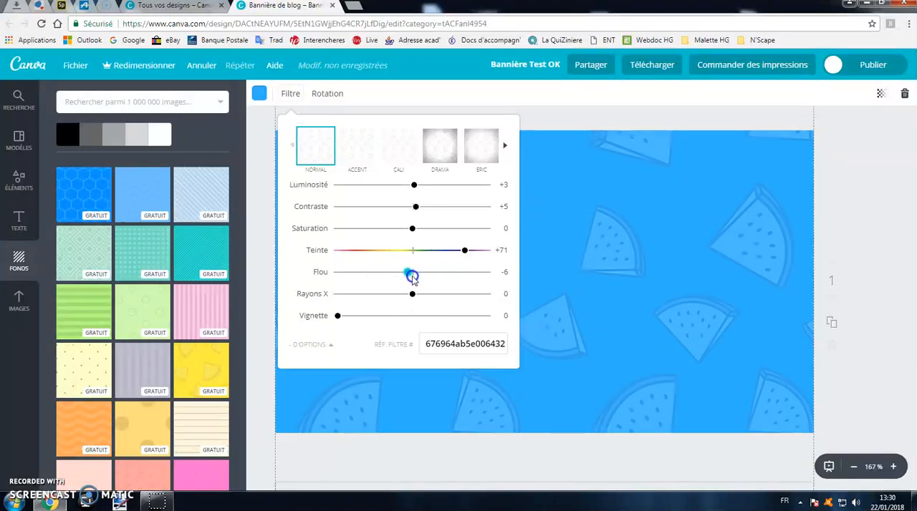
# - Apply the Drama filter preset to the background and select its filter reference code
pyautogui.click(451, 166)
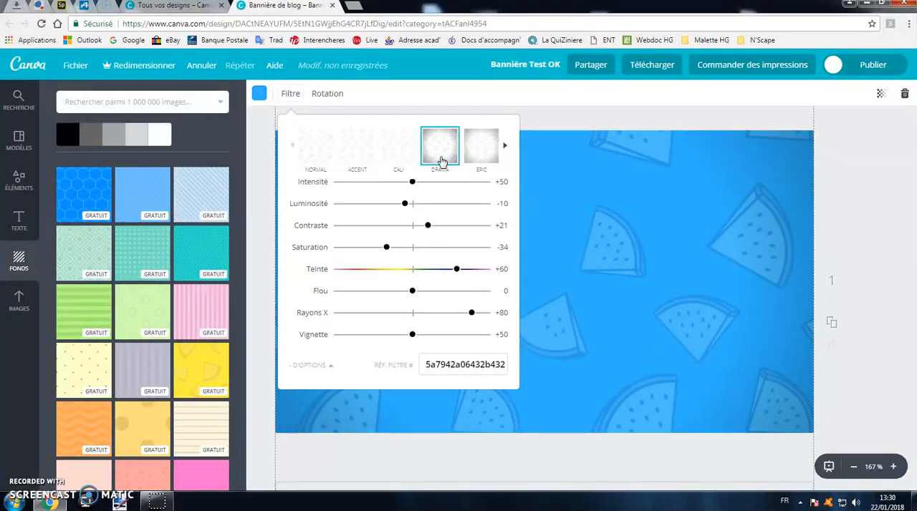
pyautogui.click(454, 368)
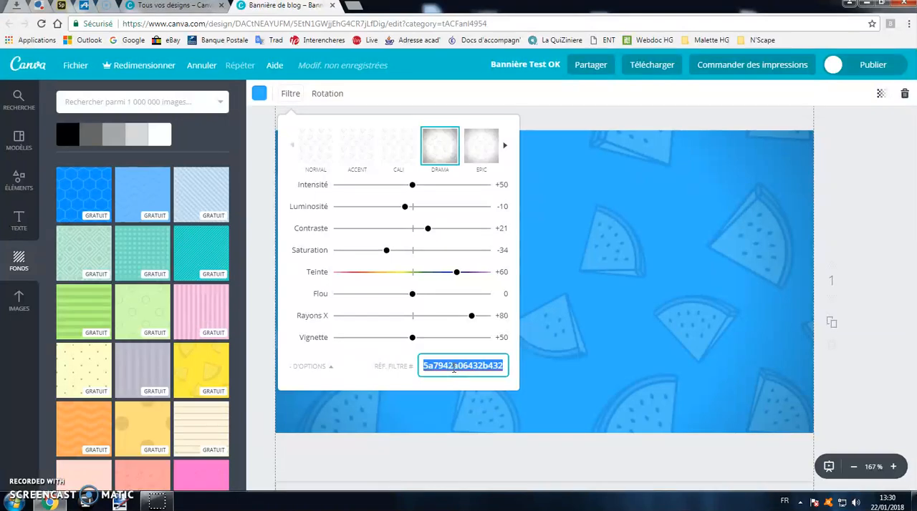
pyautogui.click(574, 284)
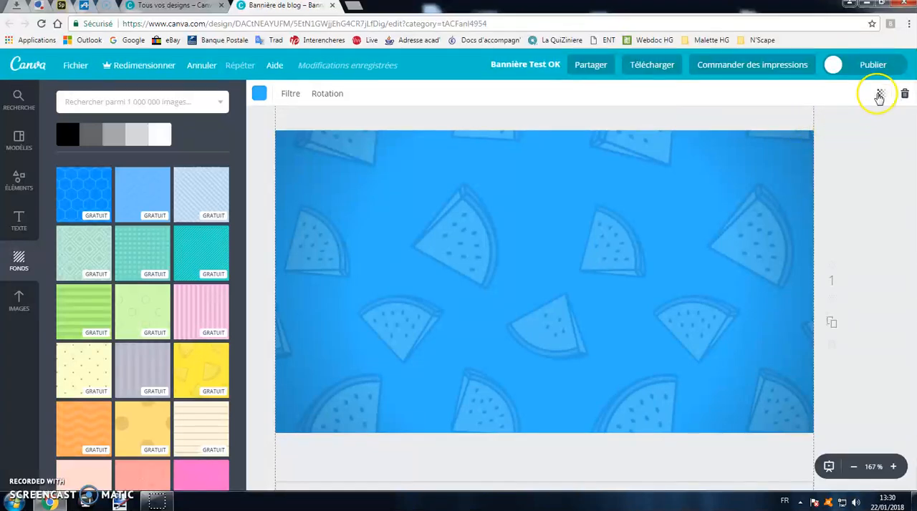
# - Make the melon-slice background slightly more transparent
pyautogui.click(878, 94)
pyautogui.moveTo(859, 127); pyautogui.dragTo(838, 134)
pyautogui.click(839, 175)
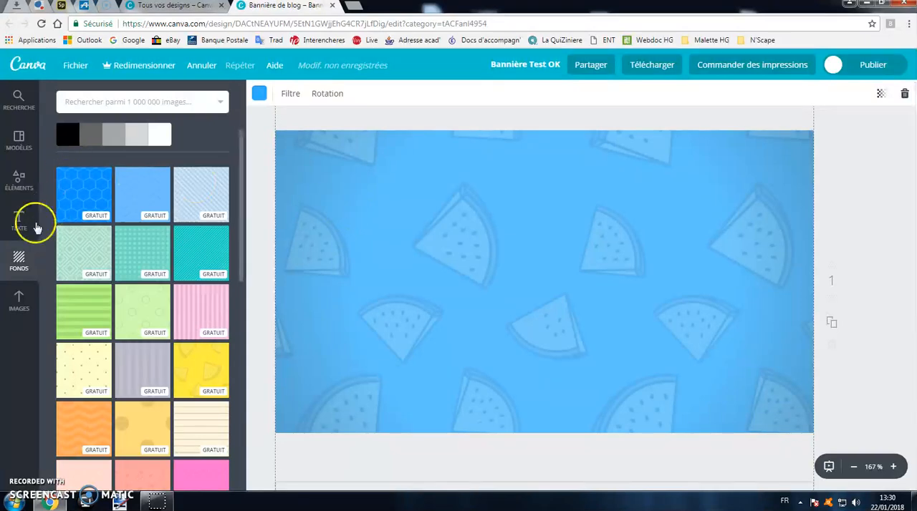
# - Add a subtitle text box to the banner, place it in the upper part and widen it slightly
pyautogui.click(18, 224)
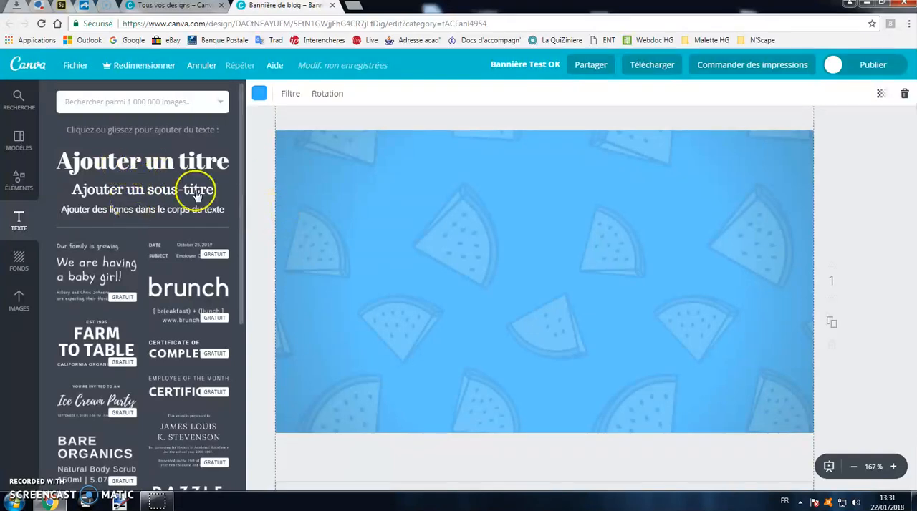
pyautogui.click(194, 190)
pyautogui.click(527, 303)
pyautogui.moveTo(542, 282); pyautogui.dragTo(478, 174)
pyautogui.moveTo(660, 196); pyautogui.dragTo(700, 199)
pyautogui.moveTo(512, 233)
pyautogui.mouseDown()
pyautogui.moveTo(528, 231)
pyautogui.moveTo(512, 233)
pyautogui.mouseUp()
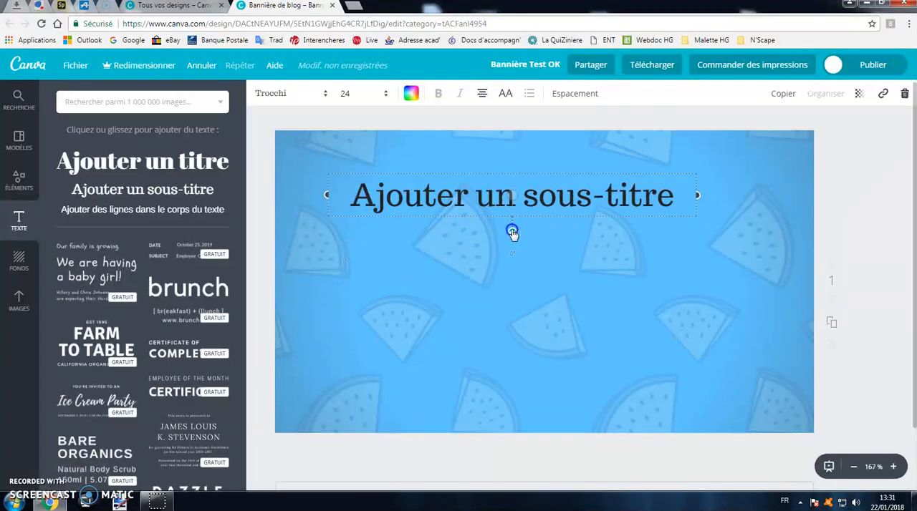
# - Select the end of the subtitle text and move its text box up to the banner's top edge
pyautogui.doubleClick(537, 203)
pyautogui.click(554, 176)
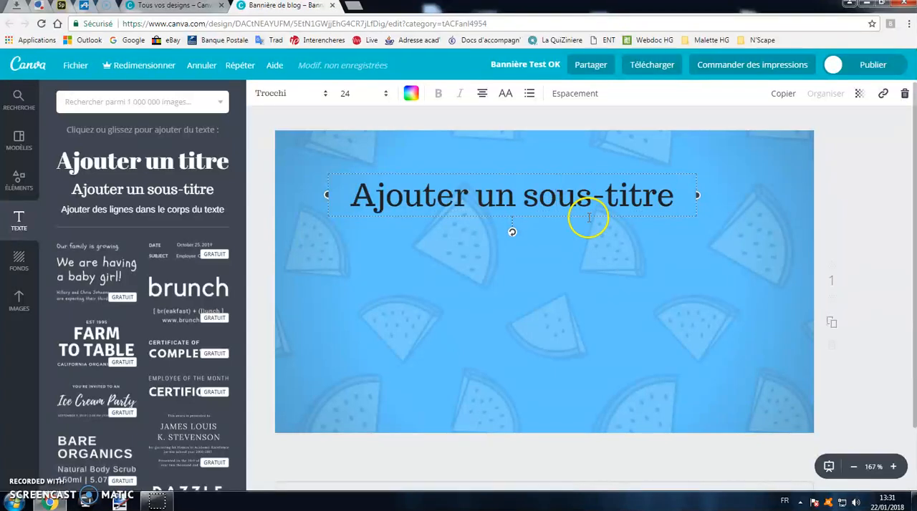
pyautogui.hotkey('shift', 'End')
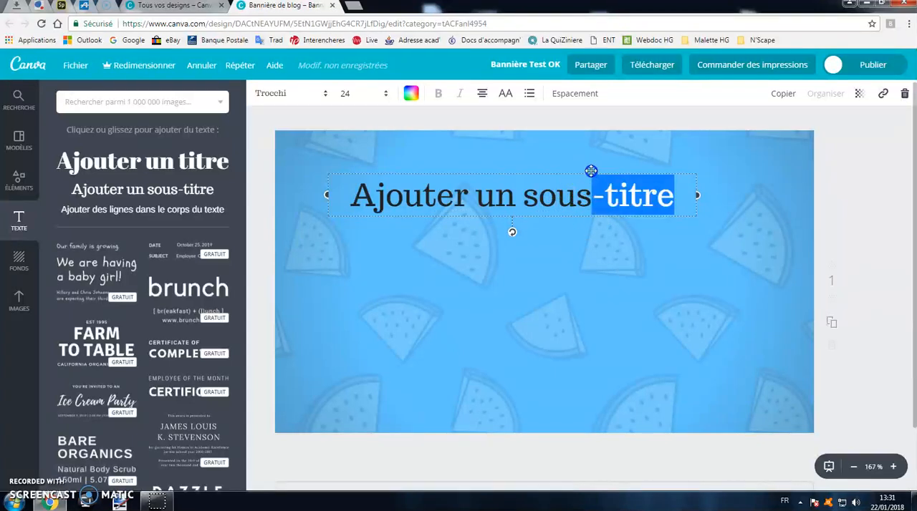
pyautogui.moveTo(591, 169); pyautogui.dragTo(603, 135)
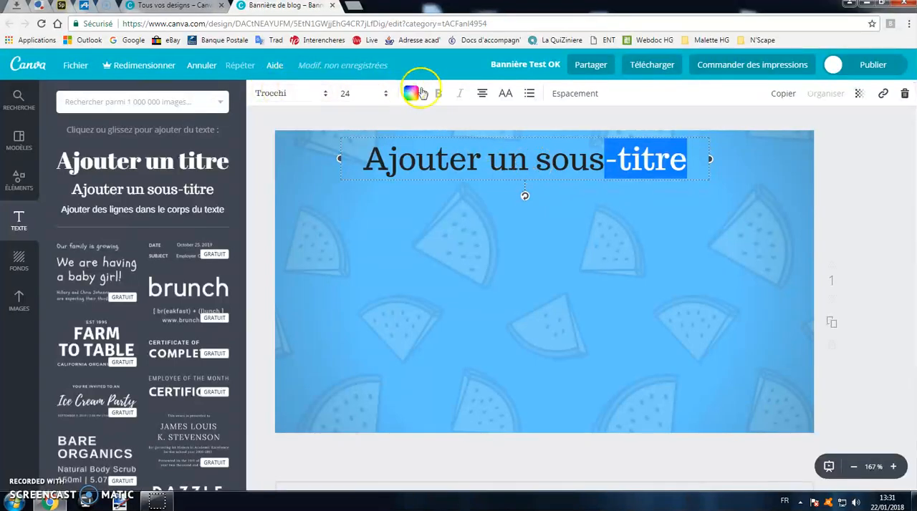
# - Set the whole subtitle's font to Source Serif Pro and its size to 18
pyautogui.tripleClick(418, 164)
pyautogui.click(323, 96)
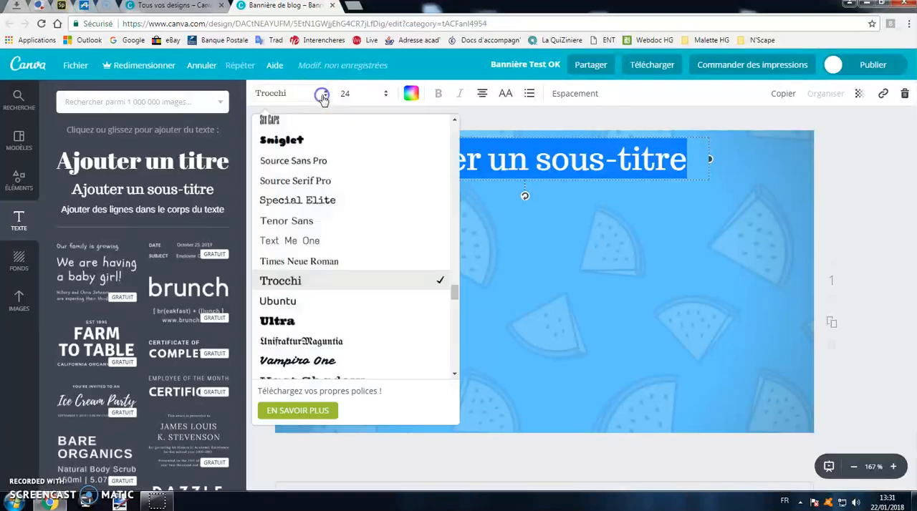
pyautogui.click(303, 181)
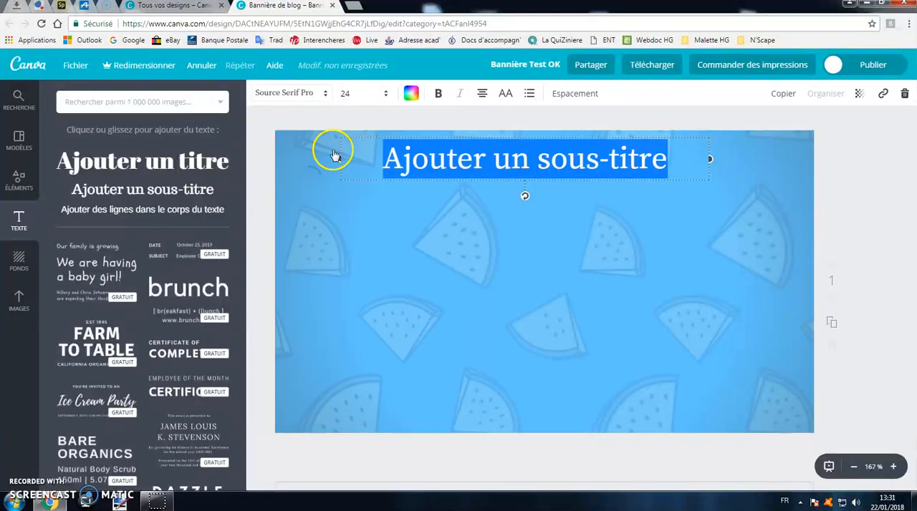
pyautogui.click(386, 93)
pyautogui.click(350, 222)
# - Colour the subtitle with the coral red from the default palette and make it bold
pyautogui.click(412, 93)
pyautogui.click(425, 203)
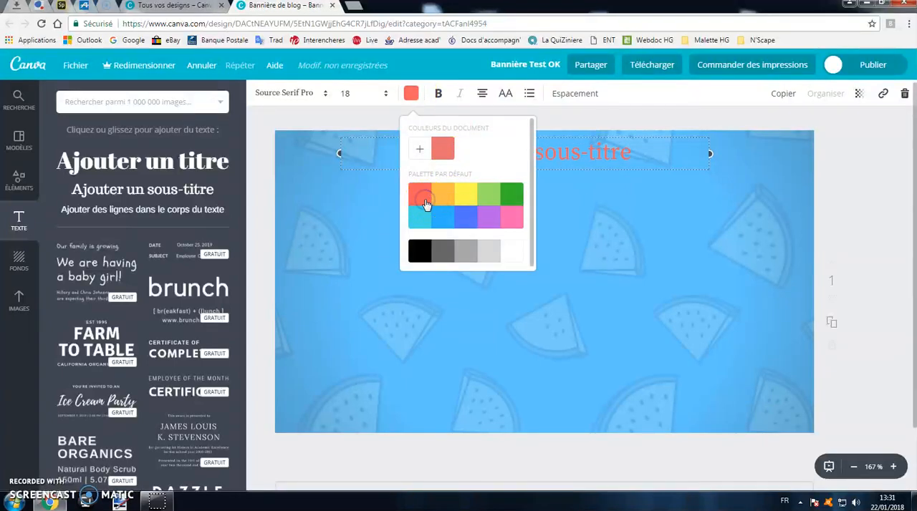
pyautogui.click(558, 146)
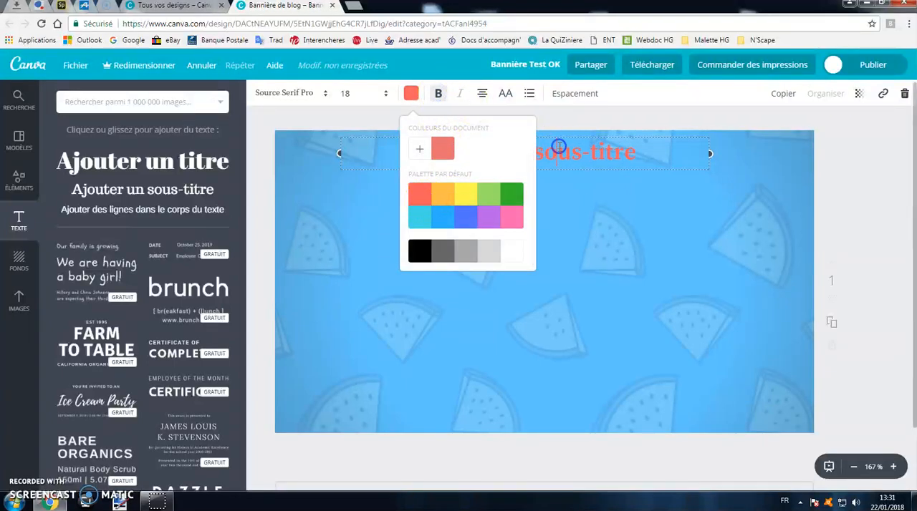
pyautogui.tripleClick(558, 150)
pyautogui.click(593, 207)
pyautogui.click(518, 150)
# - Align the subtitle to the right within its box and toggle uppercase on and off again
pyautogui.click(483, 100)
pyautogui.click(483, 128)
pyautogui.click(528, 129)
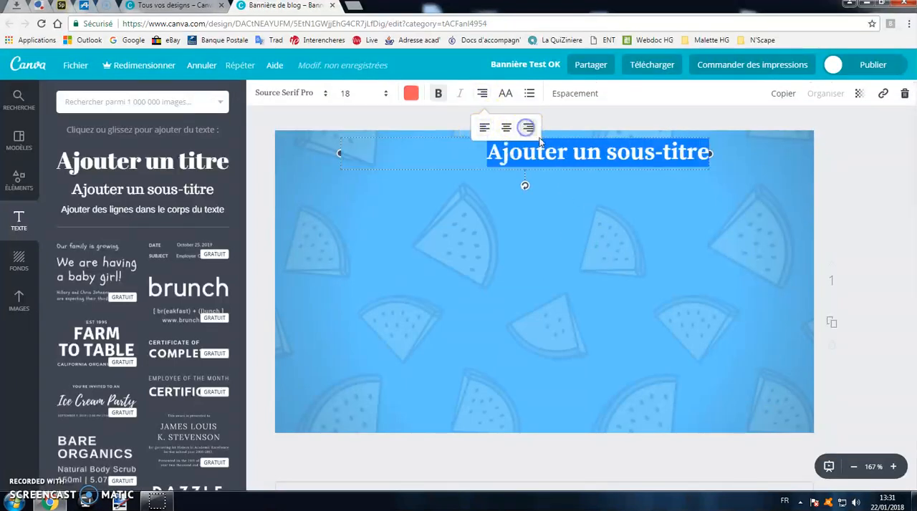
pyautogui.click(505, 97)
pyautogui.click(506, 97)
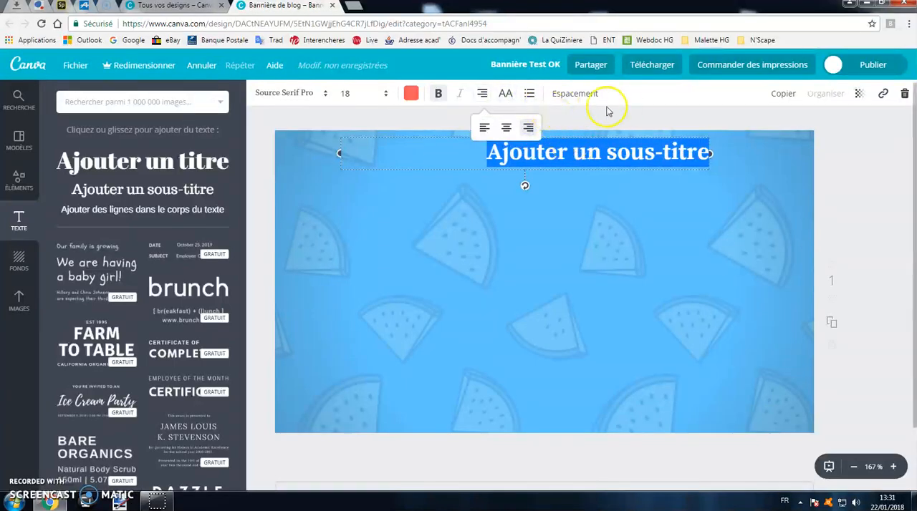
# - Increase the letter spacing of the subtitle so the text spans most of its box
pyautogui.click(559, 96)
pyautogui.moveTo(650, 128)
pyautogui.mouseDown()
pyautogui.moveTo(692, 146)
pyautogui.moveTo(681, 129)
pyautogui.moveTo(667, 129)
pyautogui.mouseUp()
pyautogui.click(609, 208)
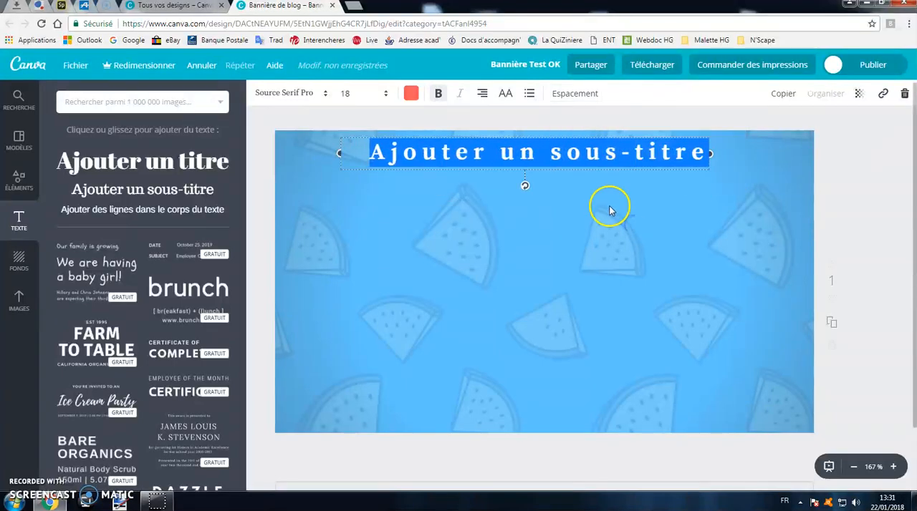
pyautogui.click(536, 155)
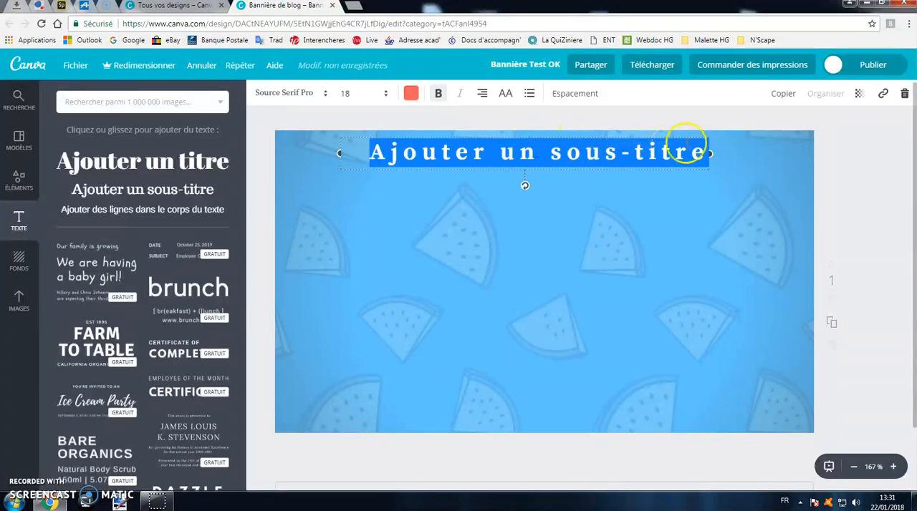
# - Make the subtitle text partly transparent
pyautogui.click(859, 93)
pyautogui.moveTo(842, 127); pyautogui.dragTo(812, 129)
pyautogui.click(735, 189)
pyautogui.click(655, 197)
pyautogui.click(559, 154)
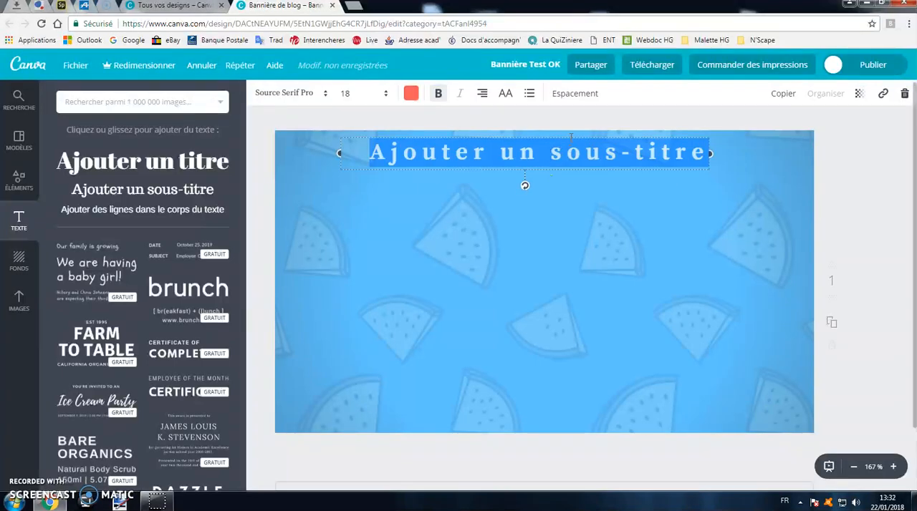
# - Duplicate the subtitle, place the copy just below the original and delete the copy
pyautogui.click(587, 149)
pyautogui.click(781, 93)
pyautogui.moveTo(718, 165); pyautogui.dragTo(724, 186)
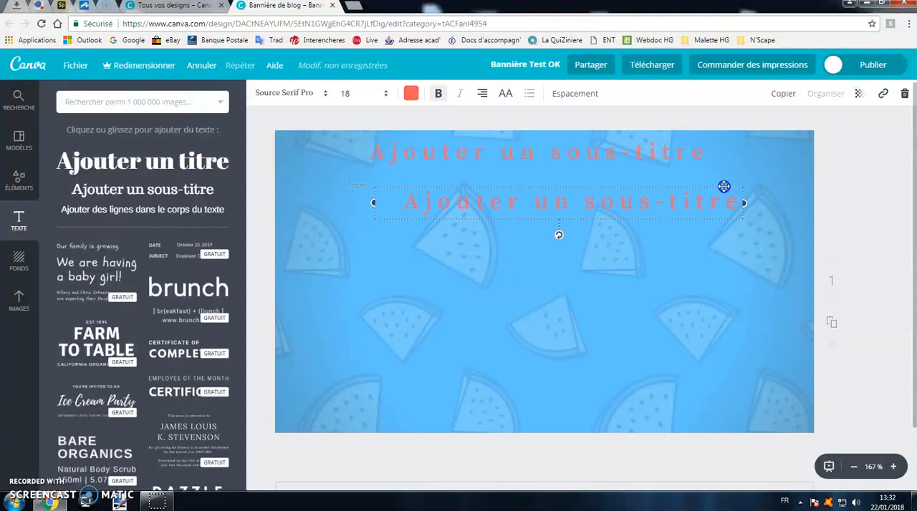
pyautogui.click(902, 94)
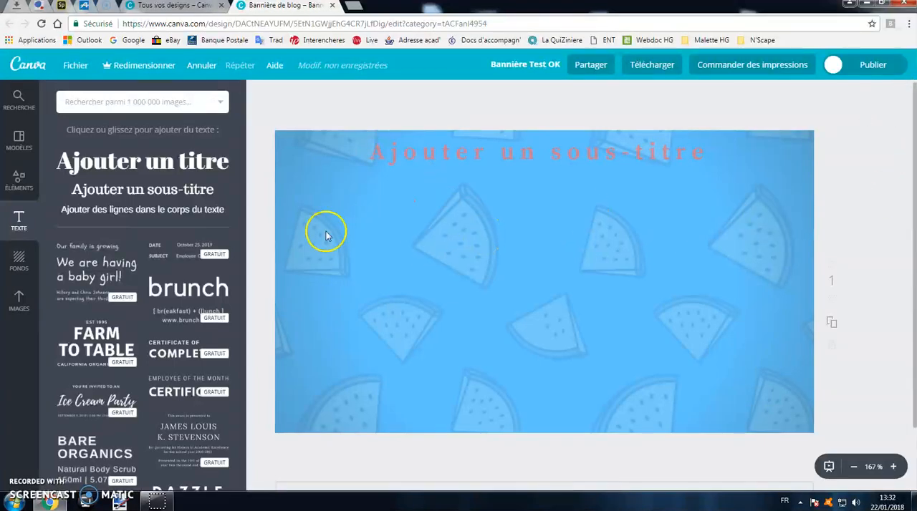
# - Add the "Farm to Table" text layout below the subtitle on the banner's left half and delete the extra copy of the group
pyautogui.click(113, 344)
pyautogui.moveTo(546, 252); pyautogui.dragTo(452, 192)
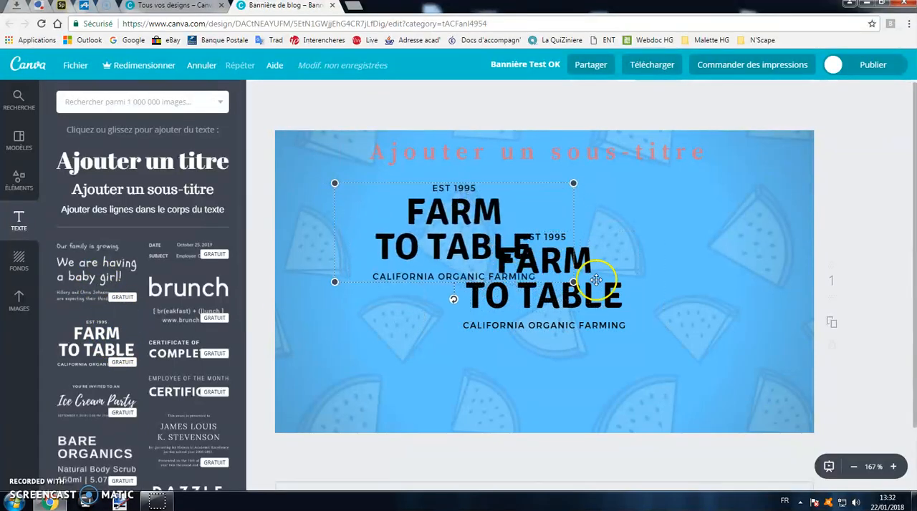
pyautogui.click(594, 276)
pyautogui.moveTo(602, 265); pyautogui.dragTo(708, 224)
pyautogui.moveTo(901, 96)
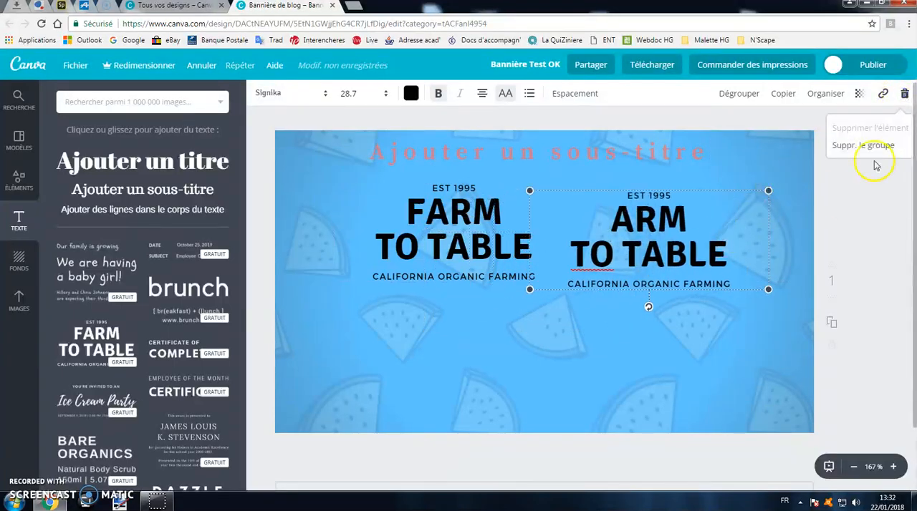
pyautogui.click(835, 149)
# - Recolour the word "FARM" with the salmon document colour
pyautogui.click(480, 217)
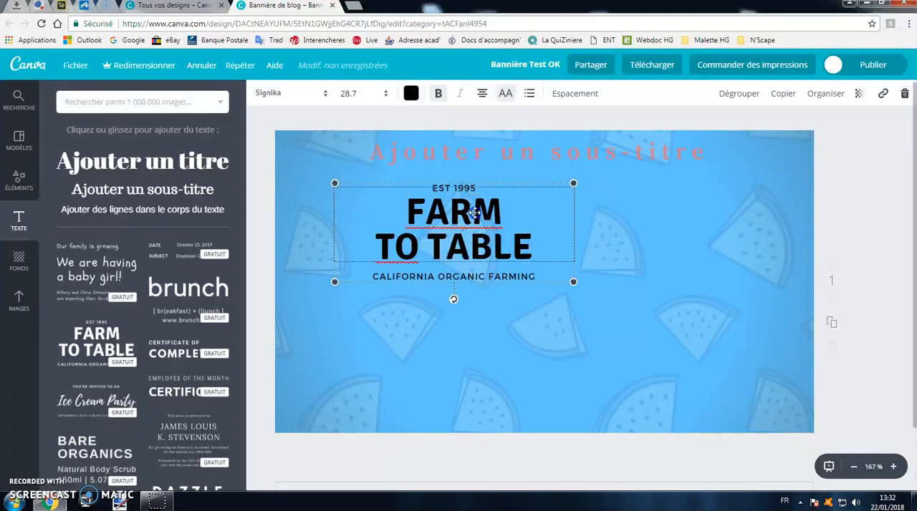
pyautogui.doubleClick(478, 213)
pyautogui.click(414, 94)
pyautogui.click(437, 158)
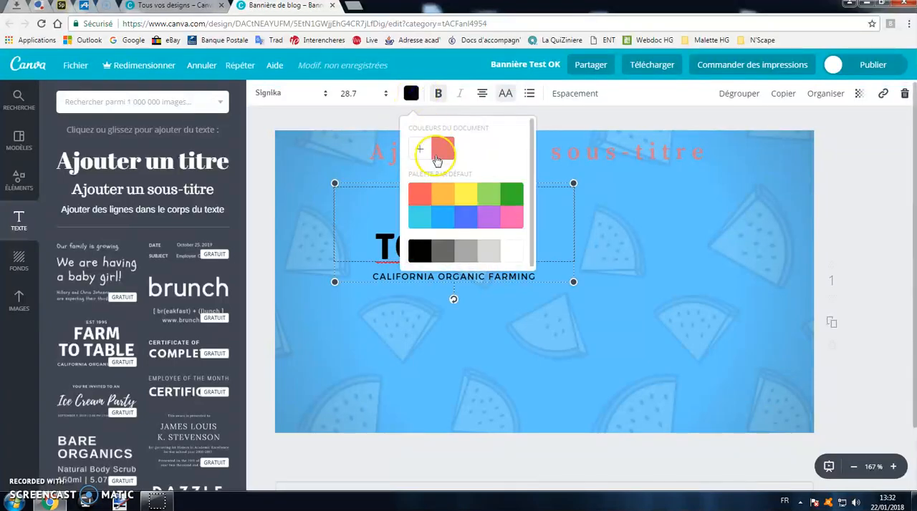
pyautogui.click(594, 317)
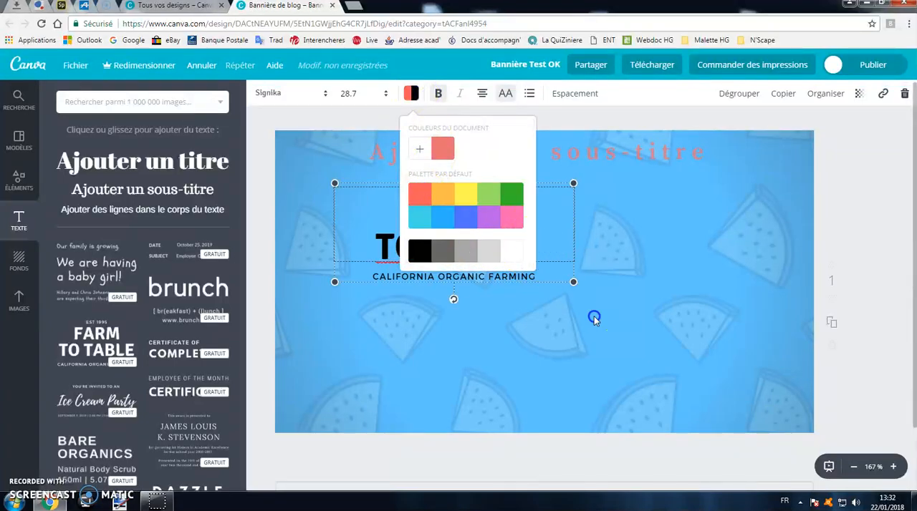
# - Rotate the "Farm to Table" group counterclockwise and move it towards the banner's upper-left corner
pyautogui.click(510, 272)
pyautogui.moveTo(454, 299); pyautogui.dragTo(478, 294)
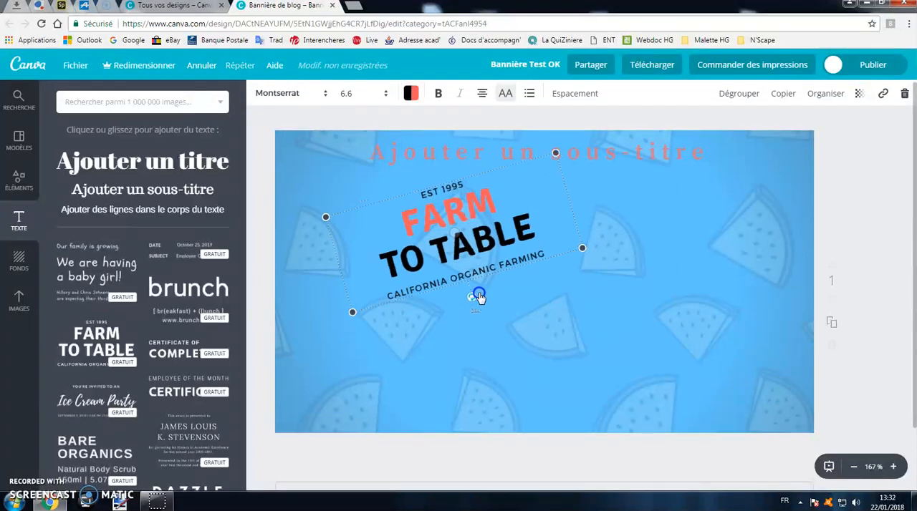
pyautogui.moveTo(496, 229); pyautogui.dragTo(449, 239)
pyautogui.click(559, 263)
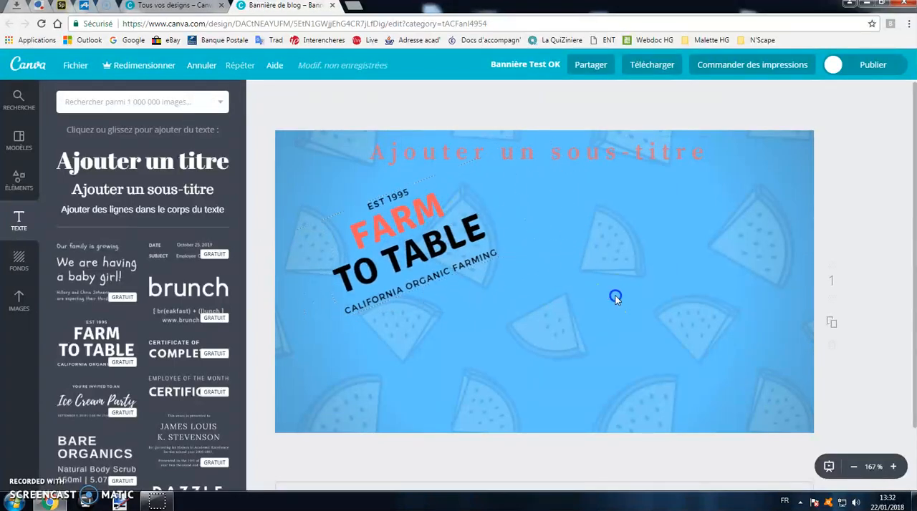
pyautogui.scroll(-4, 158, 267)
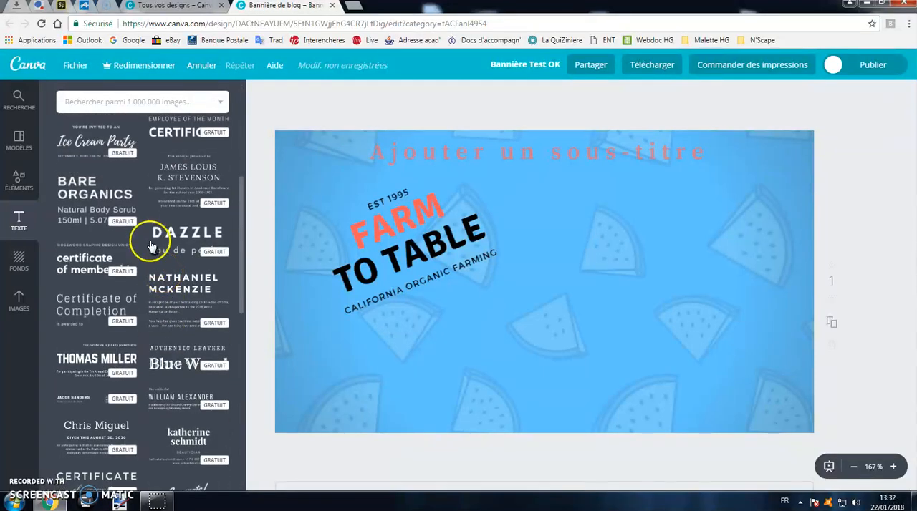
pyautogui.moveTo(376, 247); pyautogui.dragTo(350, 234)
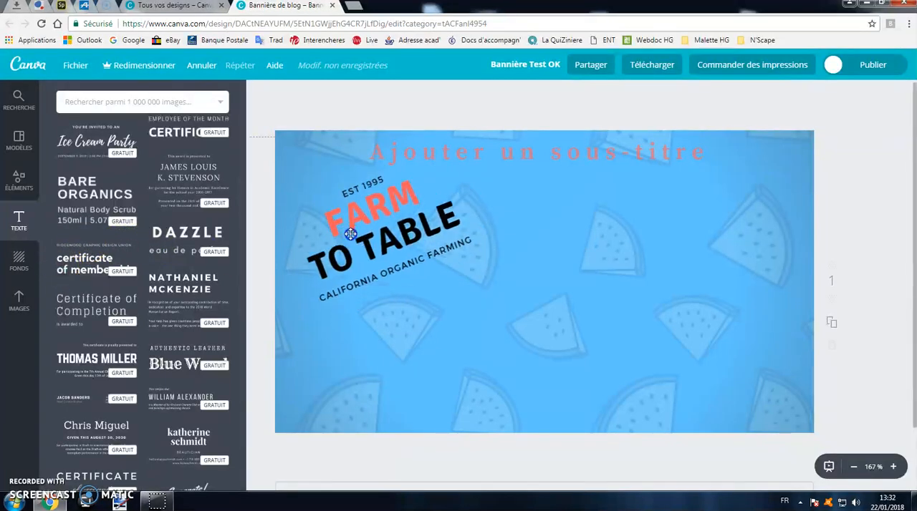
# - Search the image library for "chien" and show only the photo results
pyautogui.click(18, 301)
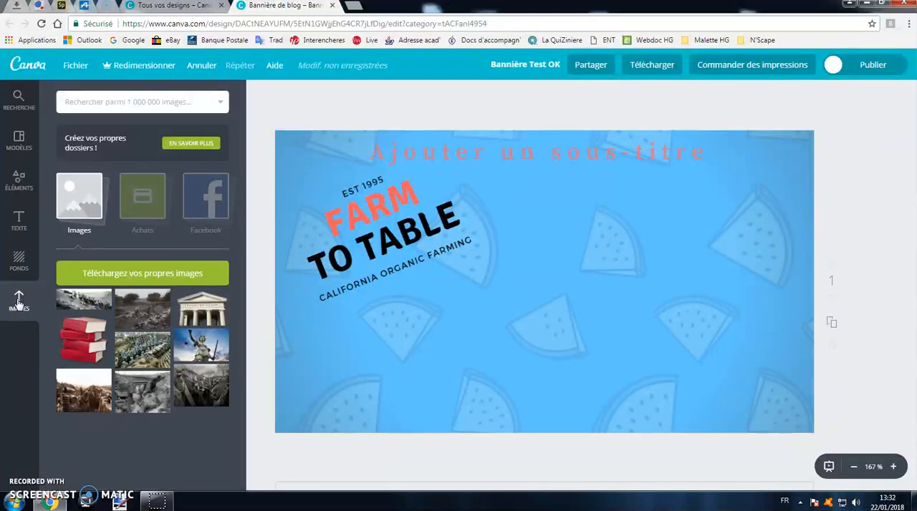
pyautogui.click(149, 104)
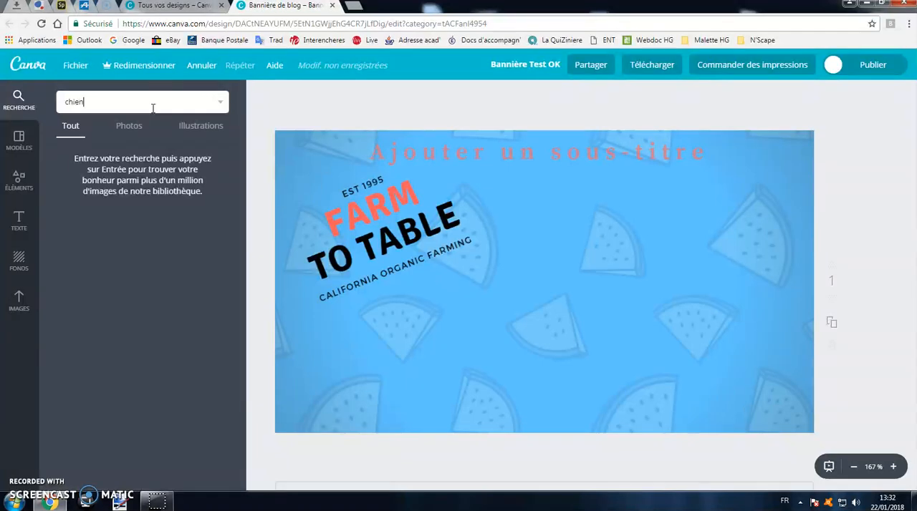
pyautogui.click(131, 126)
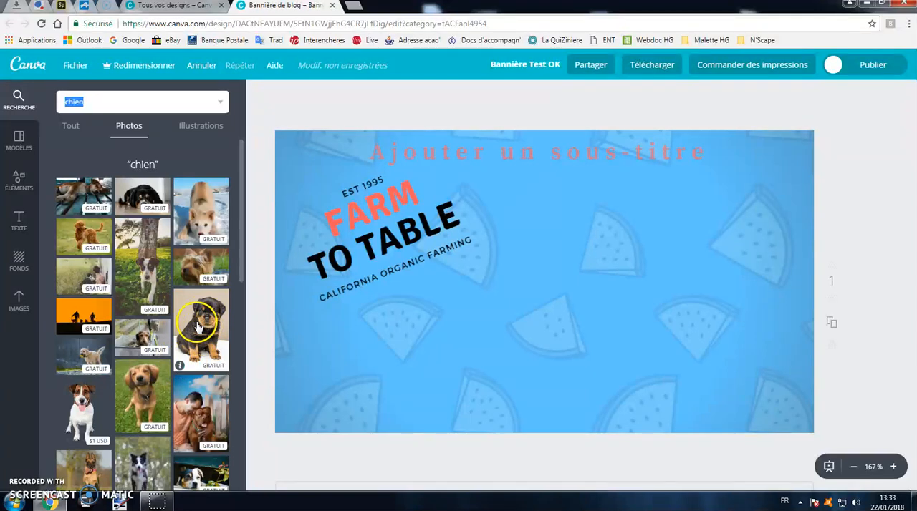
# - Add the photo of the sitting black-and-tan puppy, shrink it and place it on the banner's right side below the subtitle
pyautogui.moveTo(198, 326); pyautogui.dragTo(595, 269)
pyautogui.moveTo(694, 161); pyautogui.dragTo(641, 242)
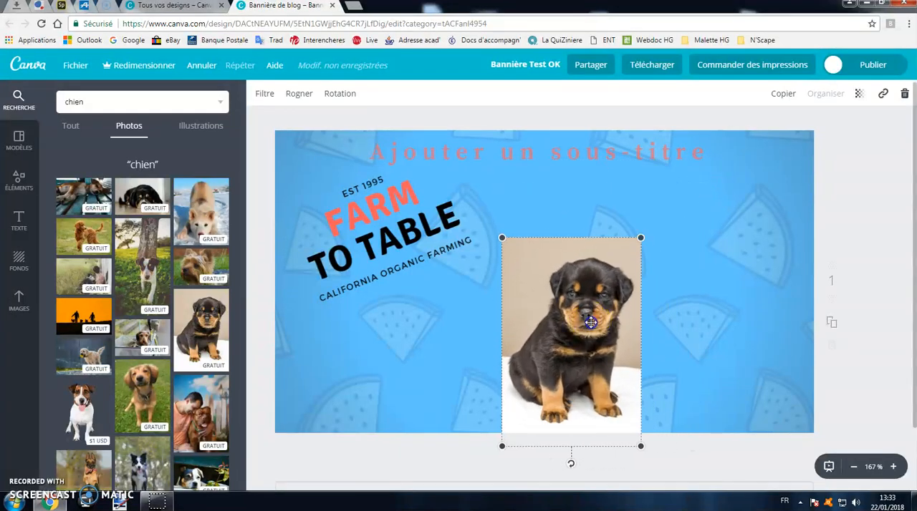
pyautogui.moveTo(589, 319); pyautogui.dragTo(658, 269)
pyautogui.moveTo(639, 418); pyautogui.dragTo(641, 399)
pyautogui.moveTo(661, 321); pyautogui.dragTo(748, 301)
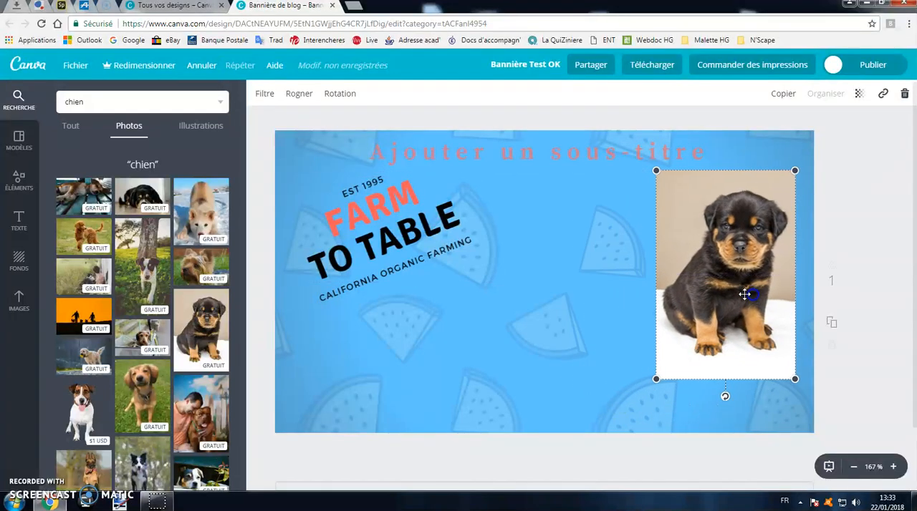
# - Switch the "chien" results to illustrations and browse them
pyautogui.click(192, 136)
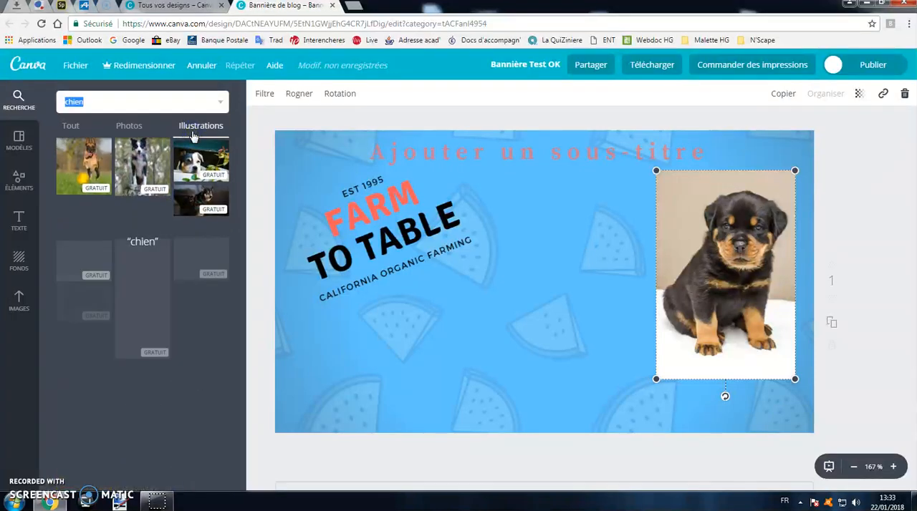
pyautogui.scroll(-3, 168, 258)
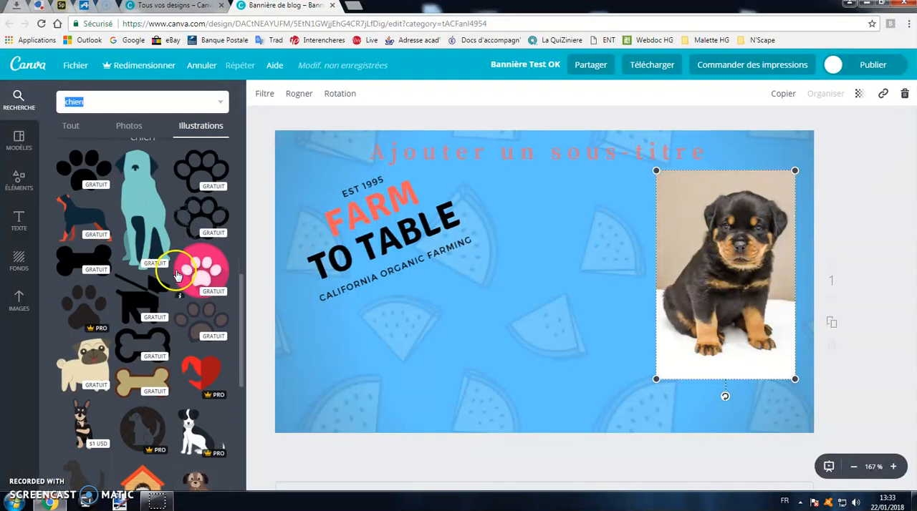
# - Try adding the black-and-white dog Pro illustration, dismiss the Canva for Work offer and delete the illustration from the banner
pyautogui.moveTo(198, 373); pyautogui.dragTo(320, 405)
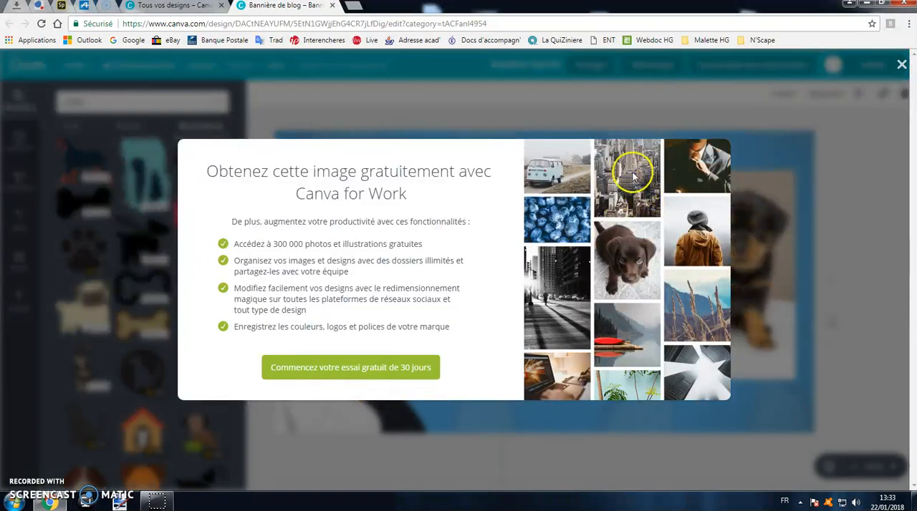
pyautogui.click(903, 65)
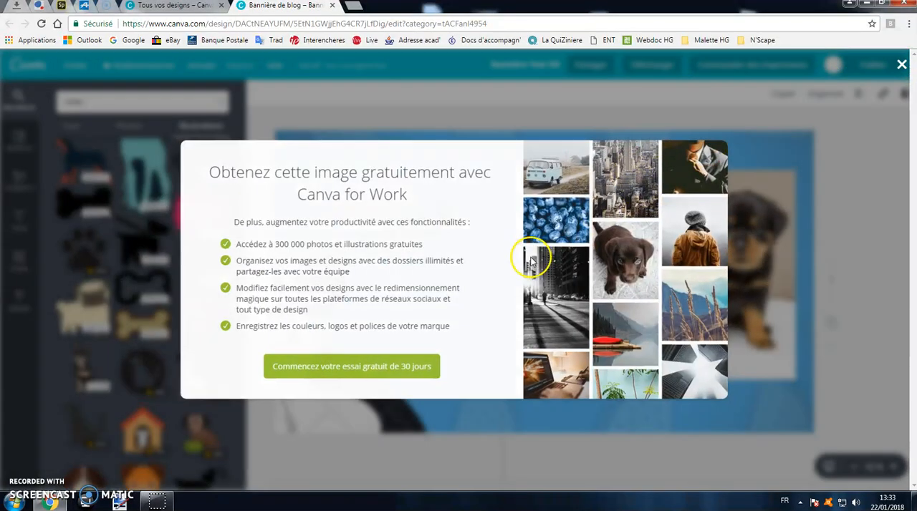
pyautogui.moveTo(504, 237); pyautogui.dragTo(350, 387)
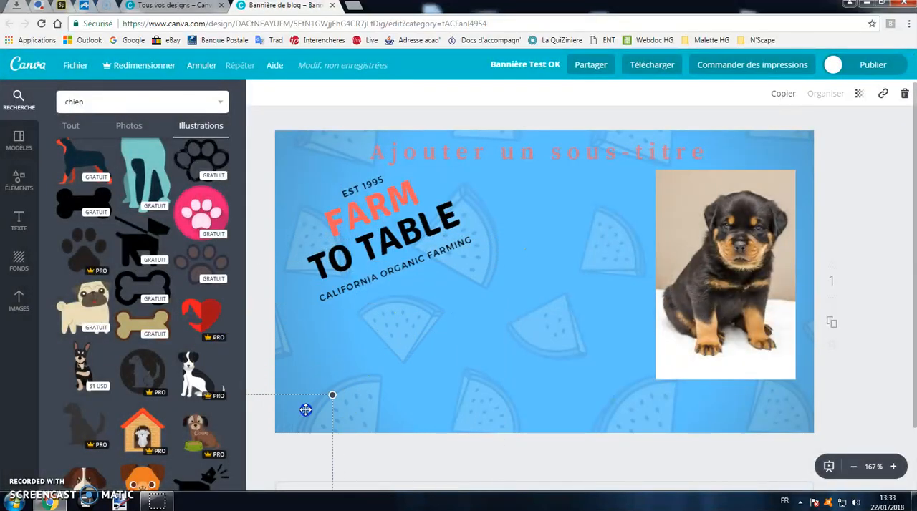
pyautogui.press('Delete')
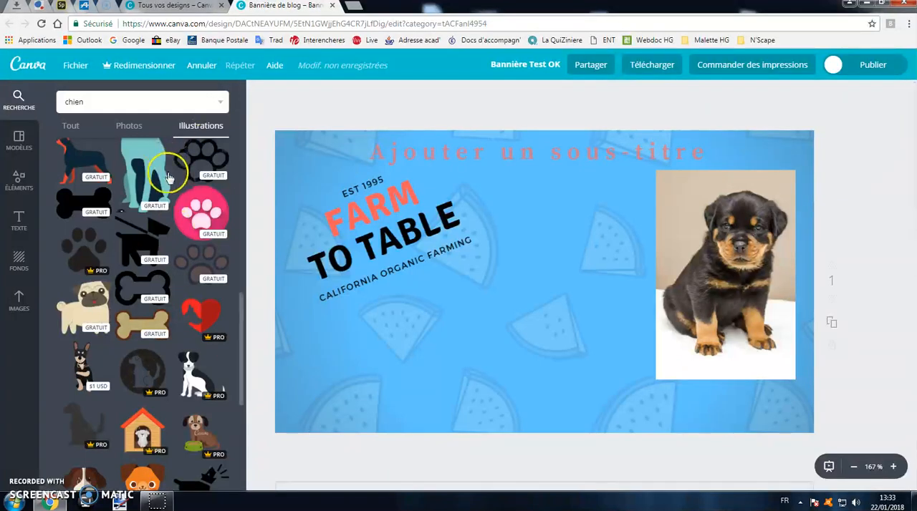
# - Add the free pink circular paw illustration, resize it and place it in the banner's lower-left corner below the "Farm to Table" text
pyautogui.scroll(2, 194, 215)
pyautogui.moveTo(215, 326); pyautogui.dragTo(362, 366)
pyautogui.moveTo(311, 410); pyautogui.dragTo(415, 323)
pyautogui.moveTo(467, 283); pyautogui.dragTo(405, 342)
pyautogui.moveTo(346, 397); pyautogui.dragTo(333, 366)
# - Reposition the puppy photo closer to the banner's centre, enlarge it slightly and apply the Accent filter
pyautogui.moveTo(740, 273); pyautogui.dragTo(628, 280)
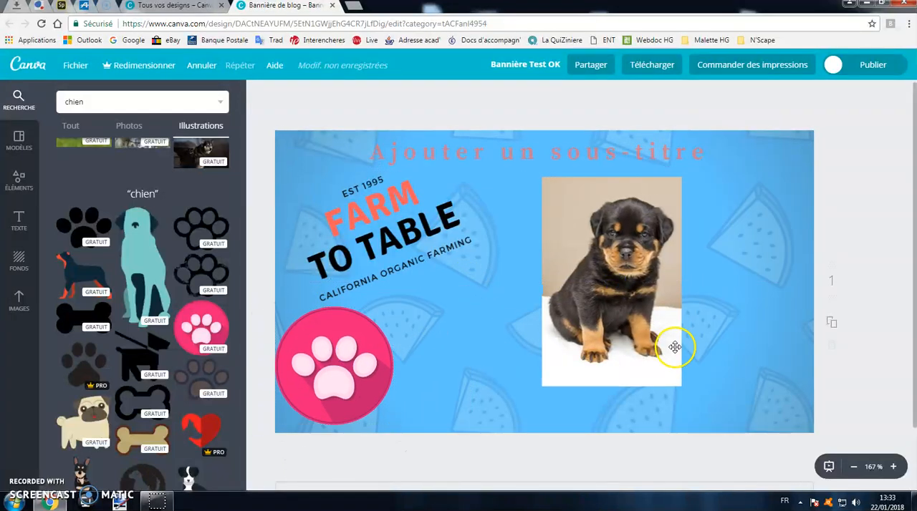
pyautogui.moveTo(679, 385); pyautogui.dragTo(693, 405)
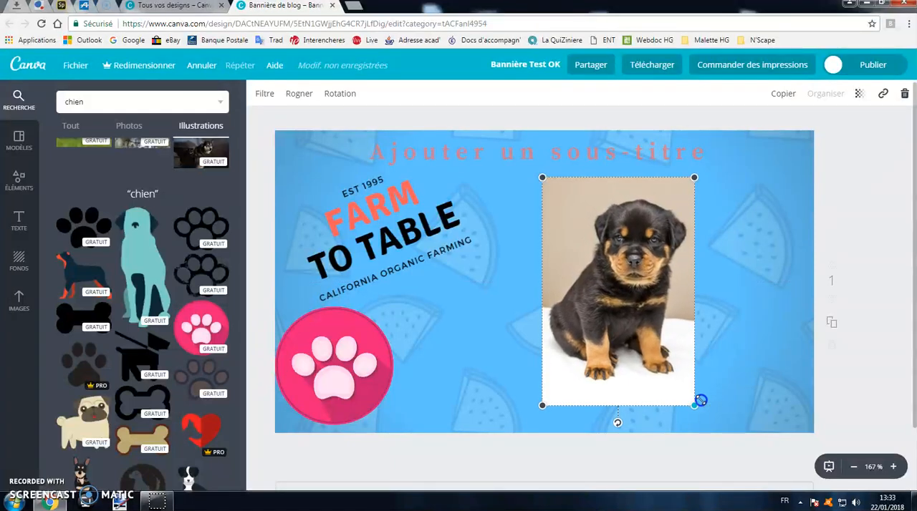
pyautogui.click(265, 99)
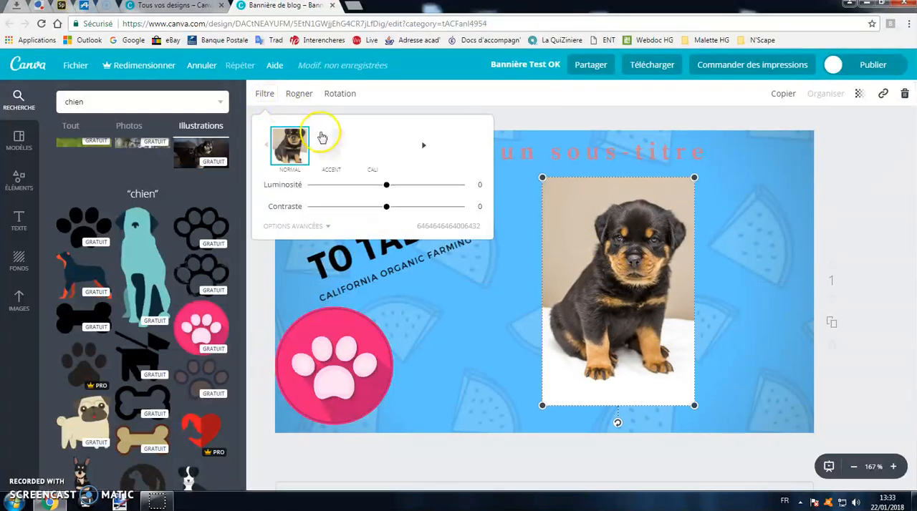
pyautogui.click(414, 147)
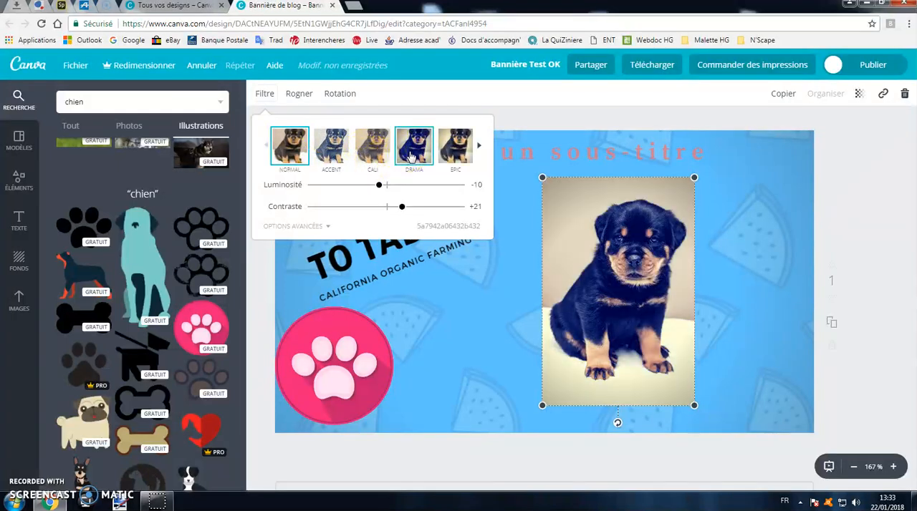
pyautogui.click(451, 150)
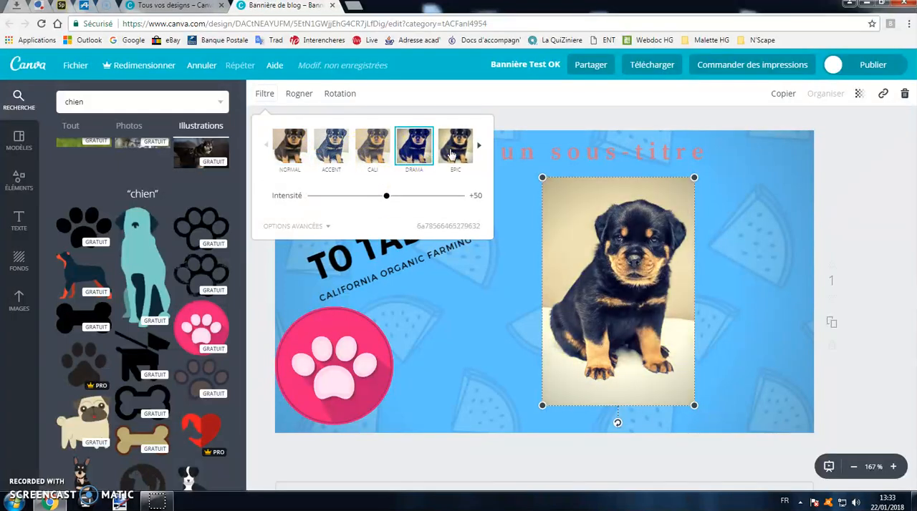
pyautogui.click(344, 156)
# - Fine-tune the puppy photo's filter with brightness (Luminosité) -24, contrast -39 and blur (Flou) -39
pyautogui.click(317, 227)
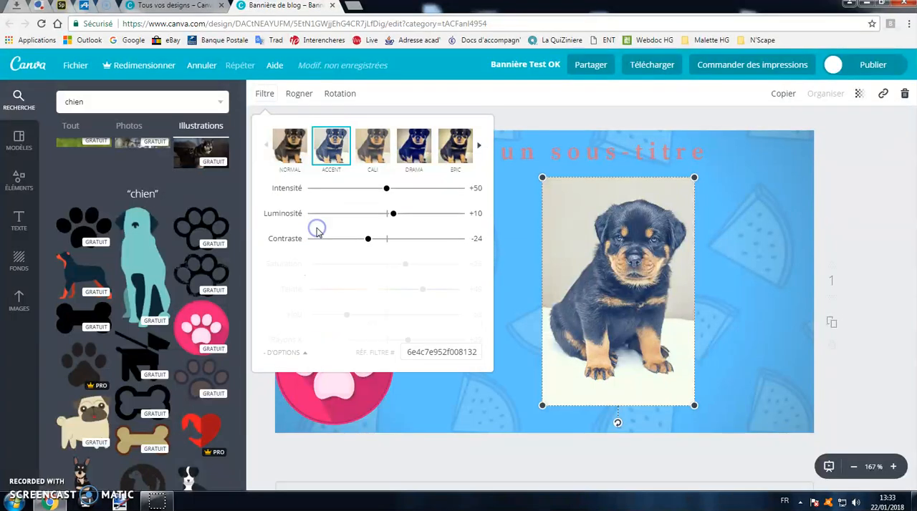
pyautogui.click(394, 207)
pyautogui.moveTo(395, 211); pyautogui.dragTo(357, 242)
pyautogui.moveTo(349, 299)
pyautogui.mouseDown()
pyautogui.moveTo(419, 297)
pyautogui.moveTo(358, 301)
pyautogui.mouseUp()
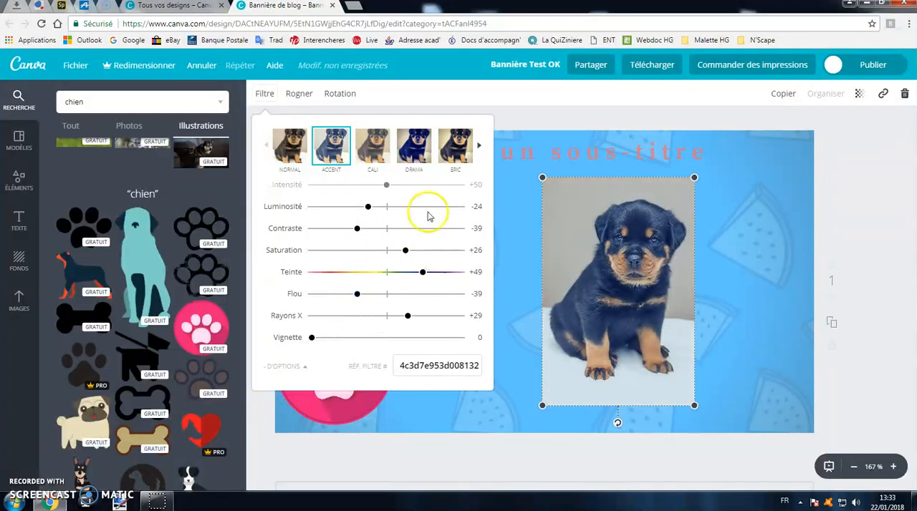
pyautogui.click(433, 99)
# - Flip the puppy photo horizontally and vertically, and flip it back to its original orientation
pyautogui.click(347, 96)
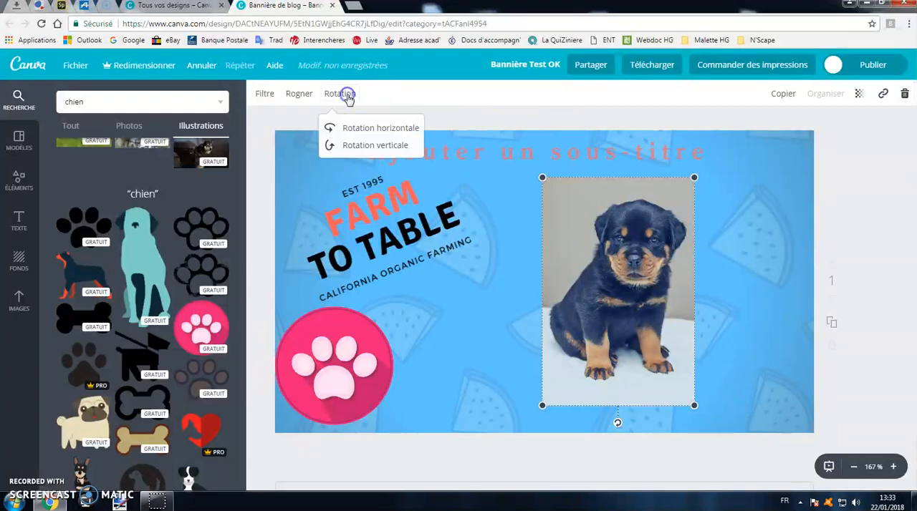
pyautogui.click(366, 127)
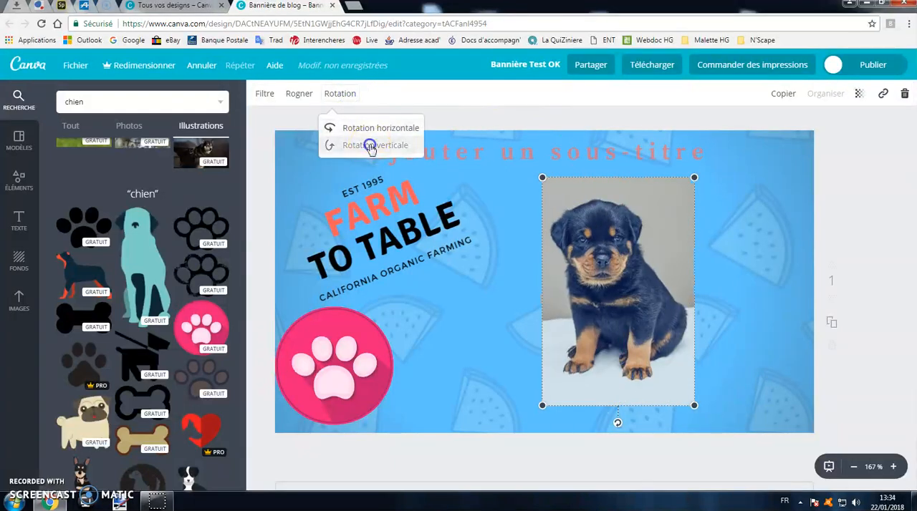
pyautogui.click(371, 146)
pyautogui.click(368, 129)
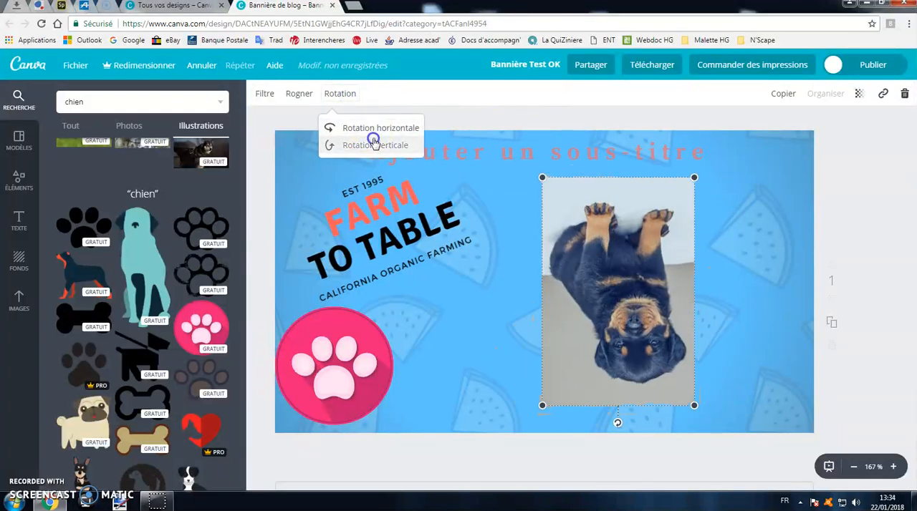
pyautogui.click(373, 142)
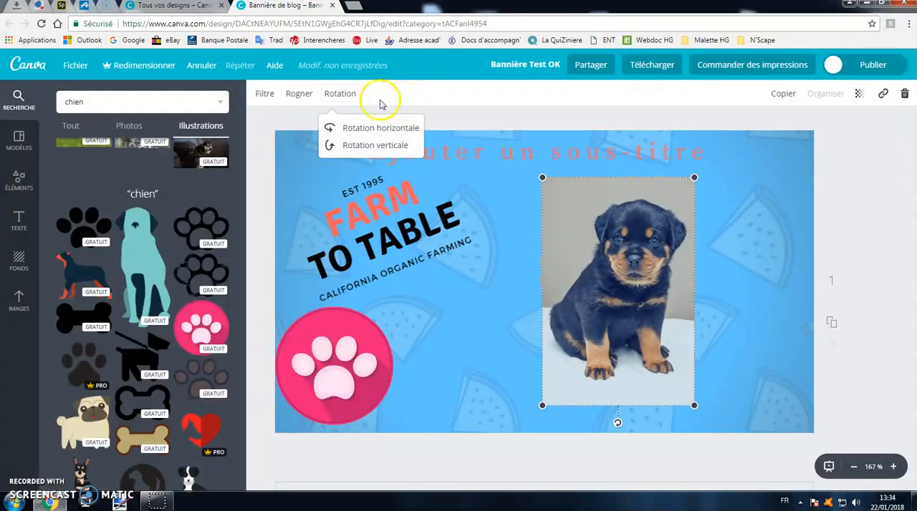
# - Crop the puppy photo to the puppy's head and upper chest, and apply the crop
pyautogui.click(299, 93)
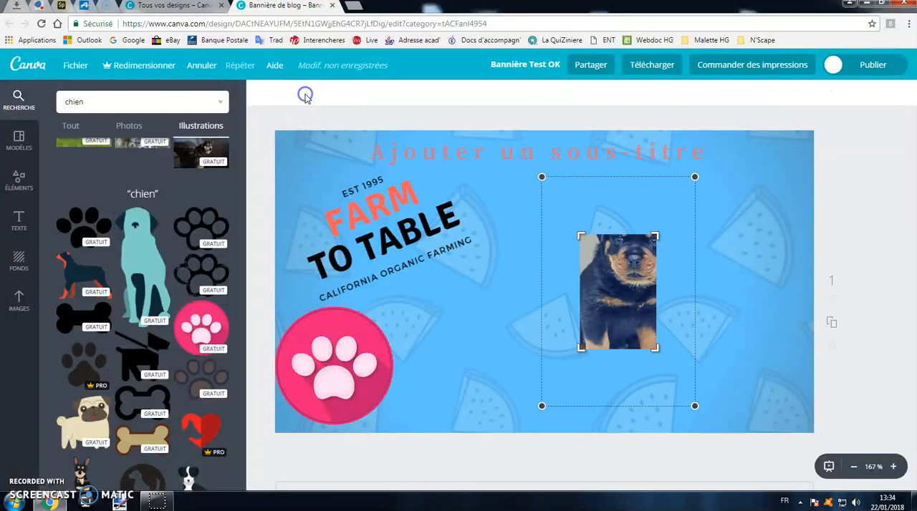
pyautogui.moveTo(614, 260); pyautogui.dragTo(628, 290)
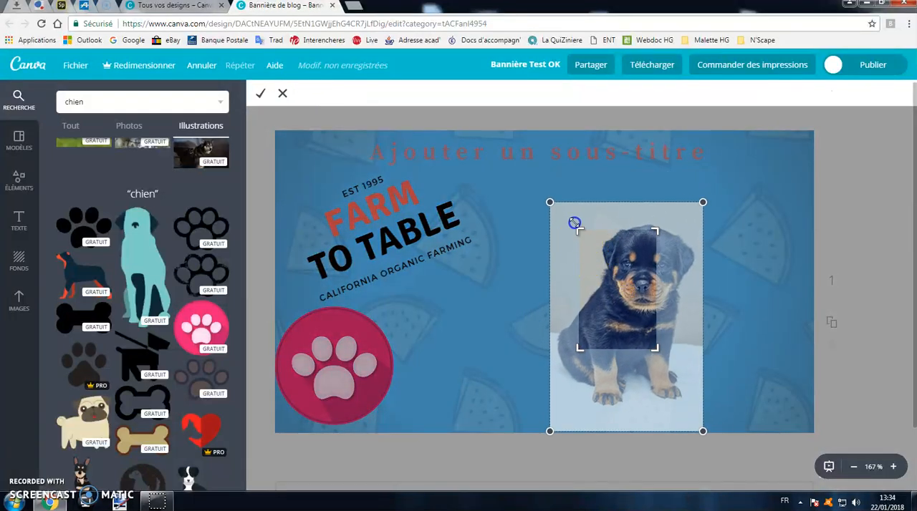
pyautogui.moveTo(609, 243); pyautogui.dragTo(596, 265)
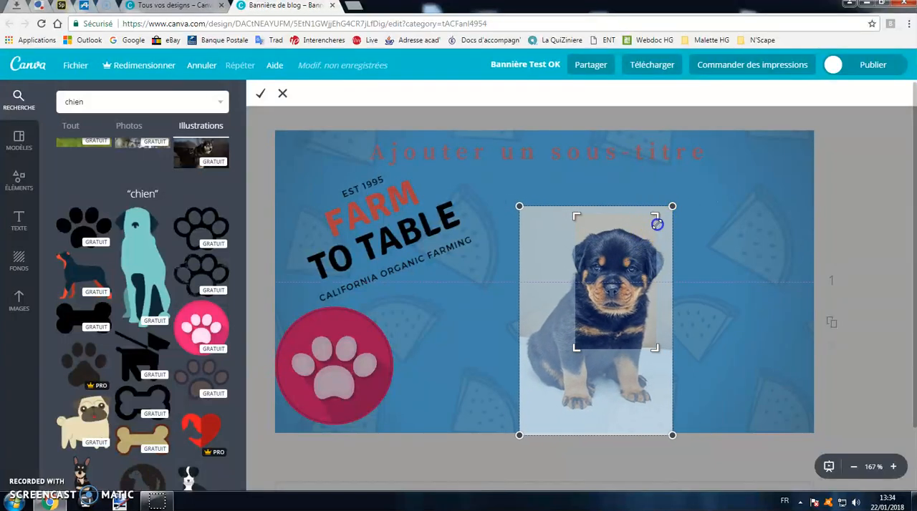
pyautogui.moveTo(577, 348); pyautogui.dragTo(561, 349)
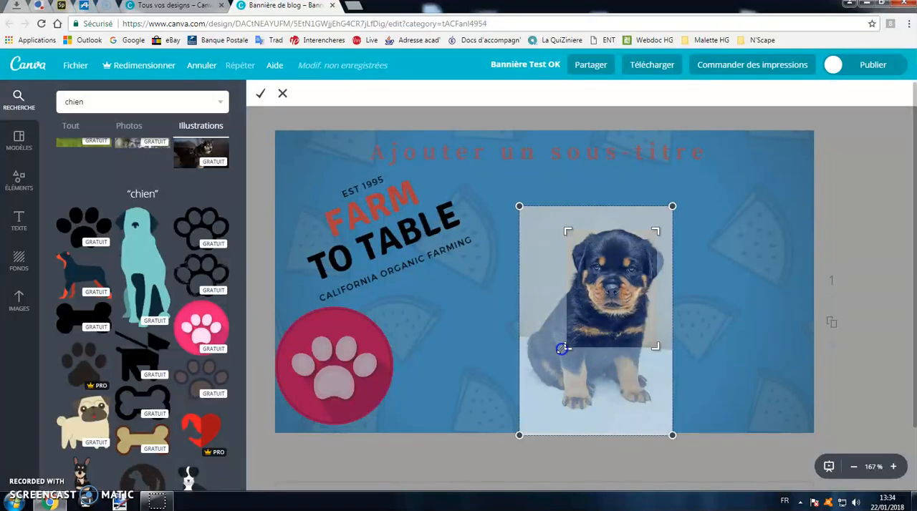
pyautogui.moveTo(655, 347); pyautogui.dragTo(667, 328)
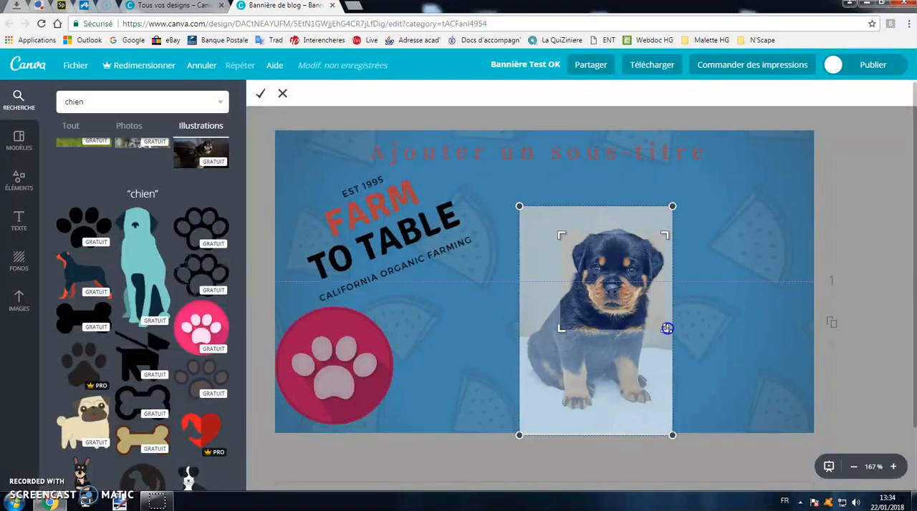
pyautogui.click(259, 94)
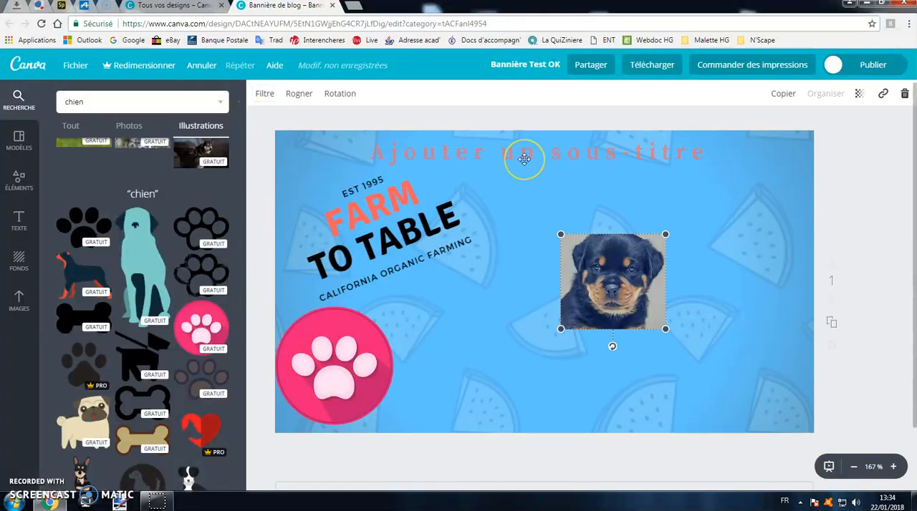
# - Move the cropped puppy photo up and to the left, and undo the move and the crop adjustments
pyautogui.moveTo(619, 279); pyautogui.dragTo(597, 250)
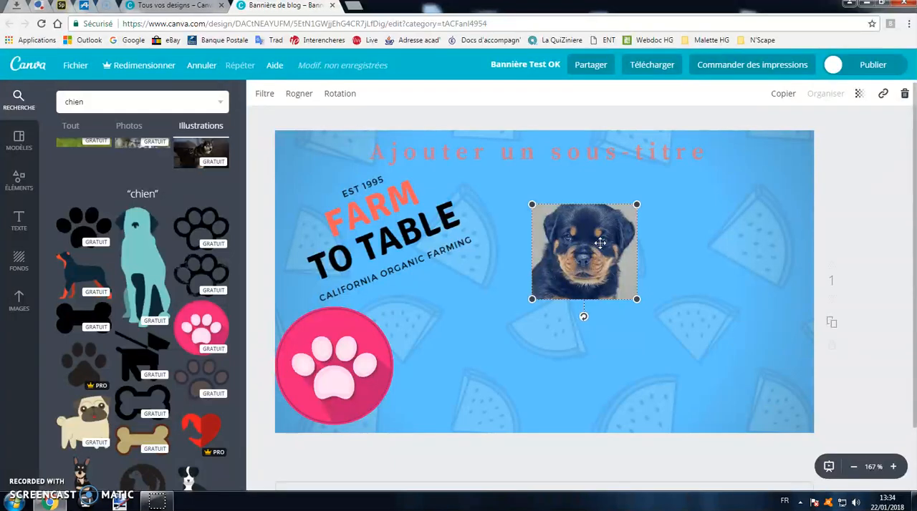
pyautogui.click(210, 70)
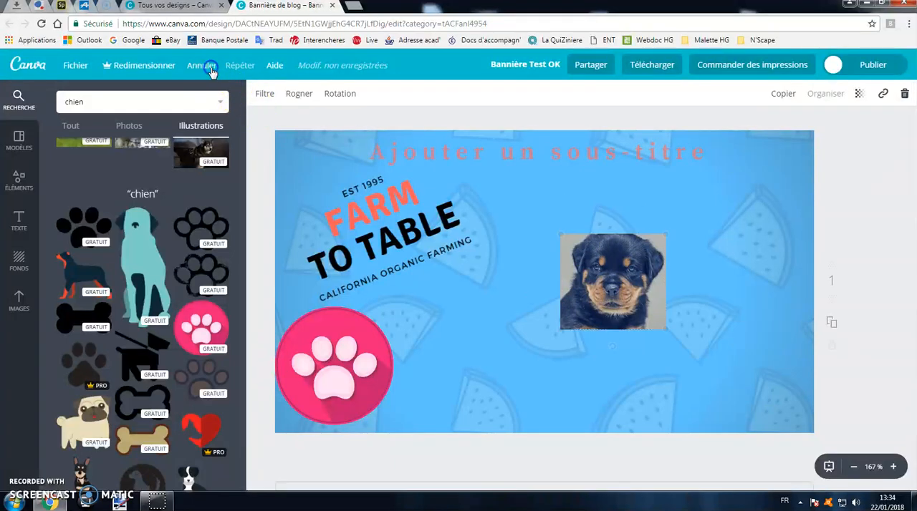
pyautogui.click(208, 69)
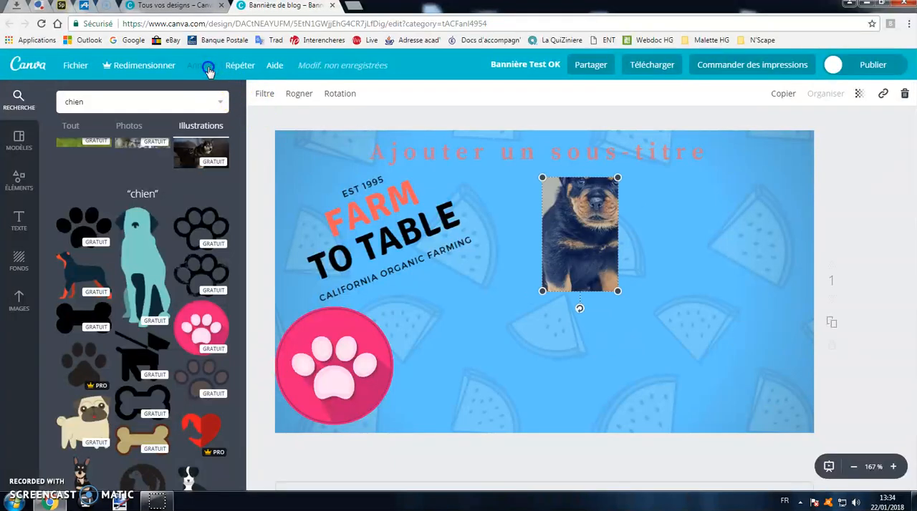
# - Reposition and resize the puppy photo, and delete it from the banner
pyautogui.moveTo(602, 243); pyautogui.dragTo(613, 272)
pyautogui.moveTo(634, 323); pyautogui.dragTo(729, 392)
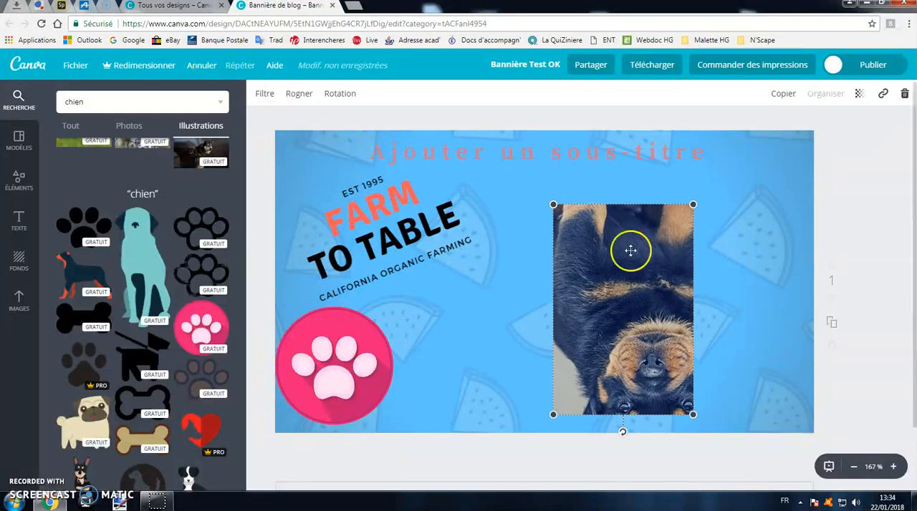
pyautogui.click(905, 93)
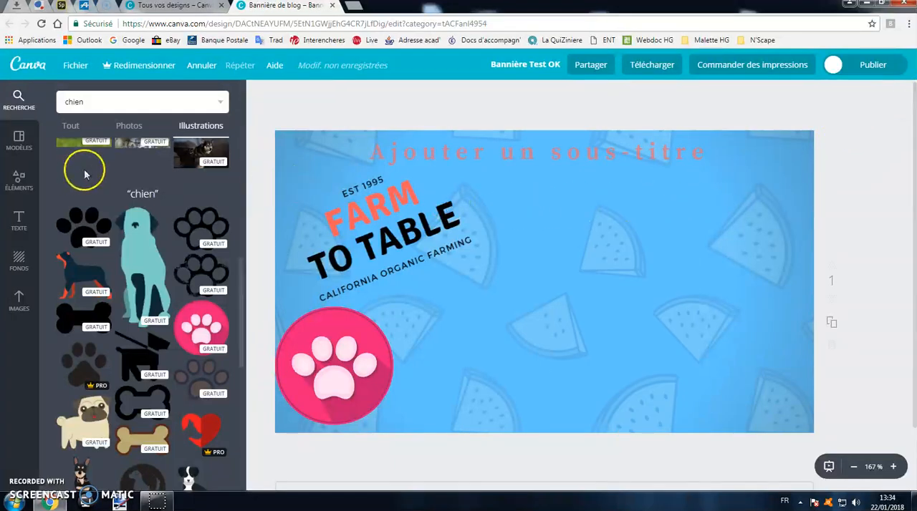
# - Upload the image "A2 OK" from the "Docs pour Tuto" folder to the personal image library
pyautogui.click(19, 301)
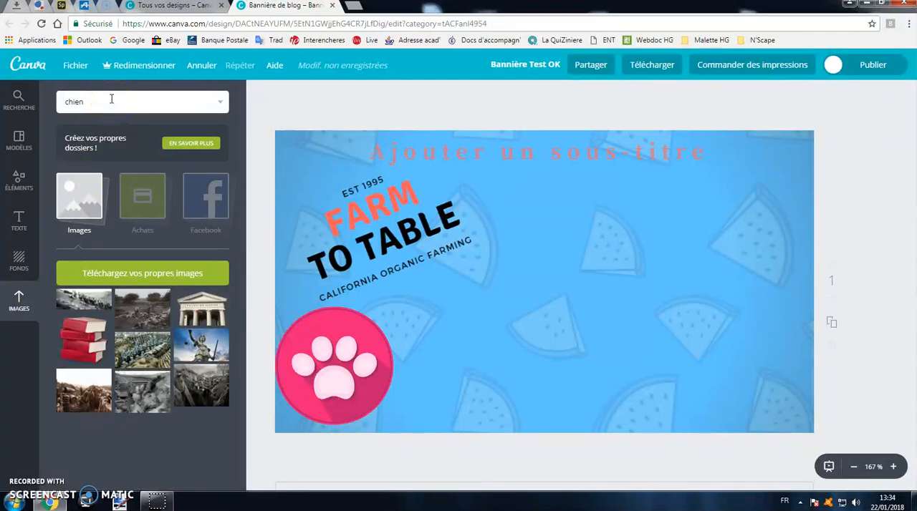
pyautogui.click(141, 275)
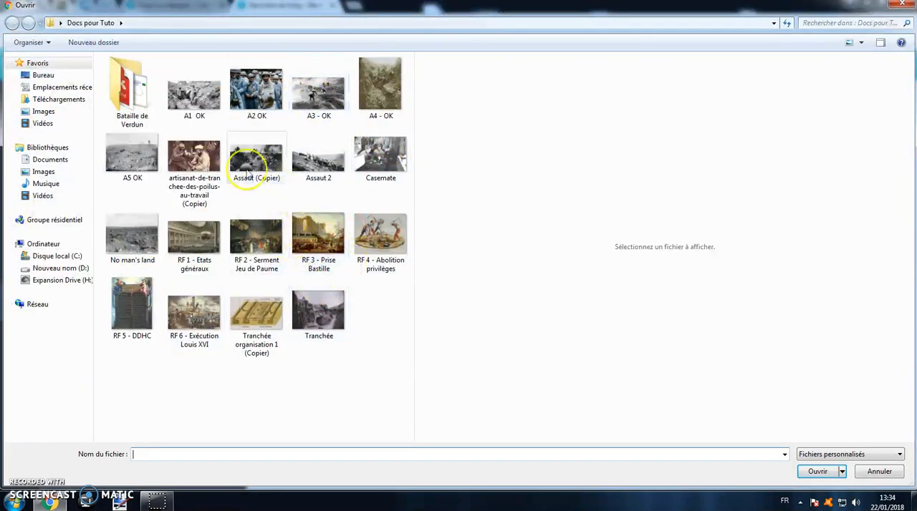
pyautogui.click(256, 90)
pyautogui.click(817, 472)
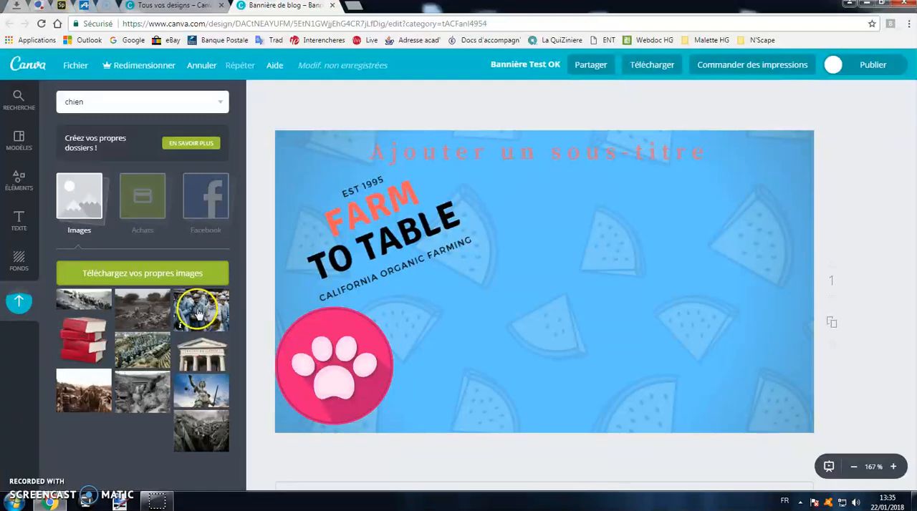
# - Add the uploaded soldiers photo to the banner, shrink it and place it in the right half
pyautogui.moveTo(200, 313); pyautogui.dragTo(523, 303)
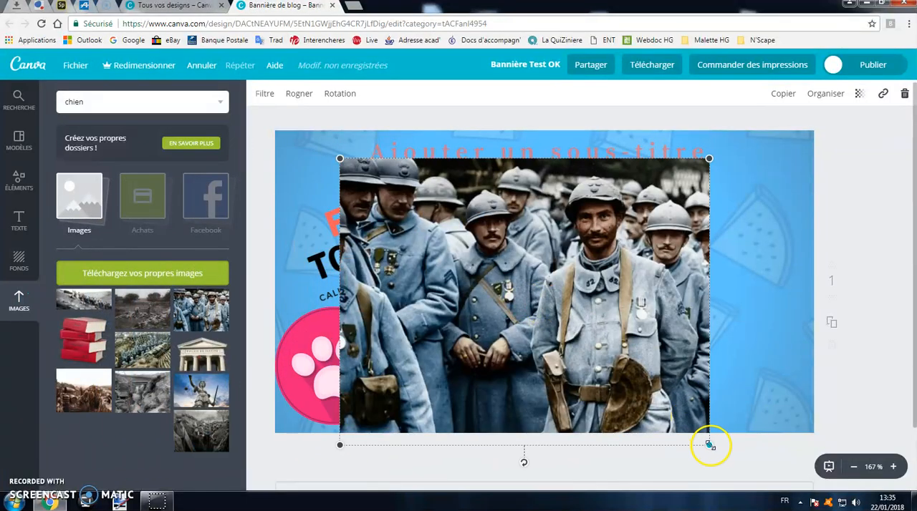
pyautogui.moveTo(710, 446); pyautogui.dragTo(520, 326)
pyautogui.moveTo(484, 259); pyautogui.dragTo(685, 300)
# - Crop the soldiers photo around the two foreground soldiers and apply the crop
pyautogui.click(301, 94)
pyautogui.moveTo(665, 273); pyautogui.dragTo(643, 292)
pyautogui.moveTo(684, 313); pyautogui.dragTo(743, 369)
pyautogui.click(260, 93)
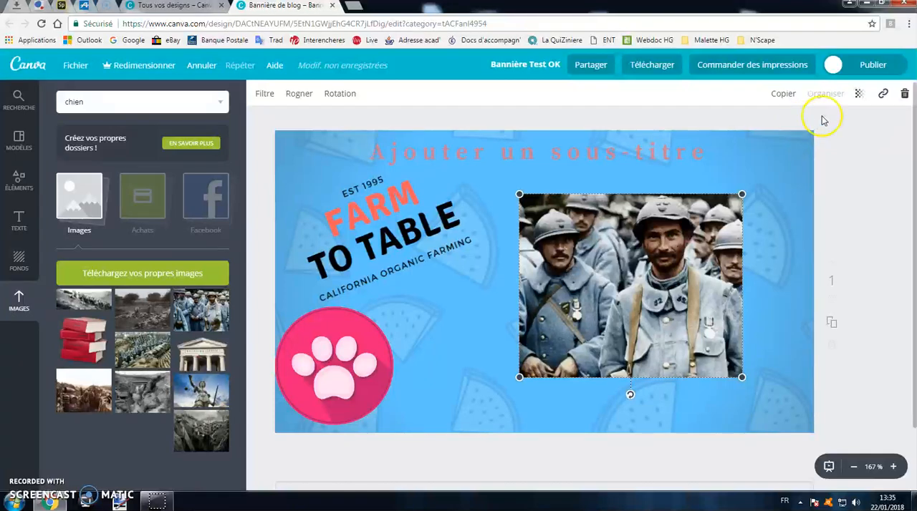
# - Try the transparency setting on the soldiers photo, and move the photo up and to the right on the banner
pyautogui.click(859, 93)
pyautogui.moveTo(836, 127)
pyautogui.mouseDown()
pyautogui.moveTo(780, 133)
pyautogui.moveTo(835, 128)
pyautogui.mouseUp()
pyautogui.click(860, 188)
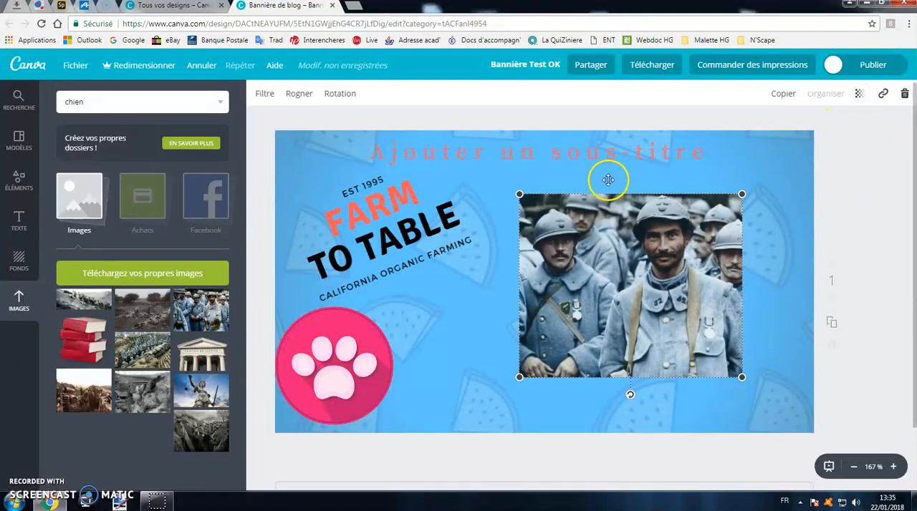
pyautogui.moveTo(648, 250); pyautogui.dragTo(694, 227)
pyautogui.click(387, 182)
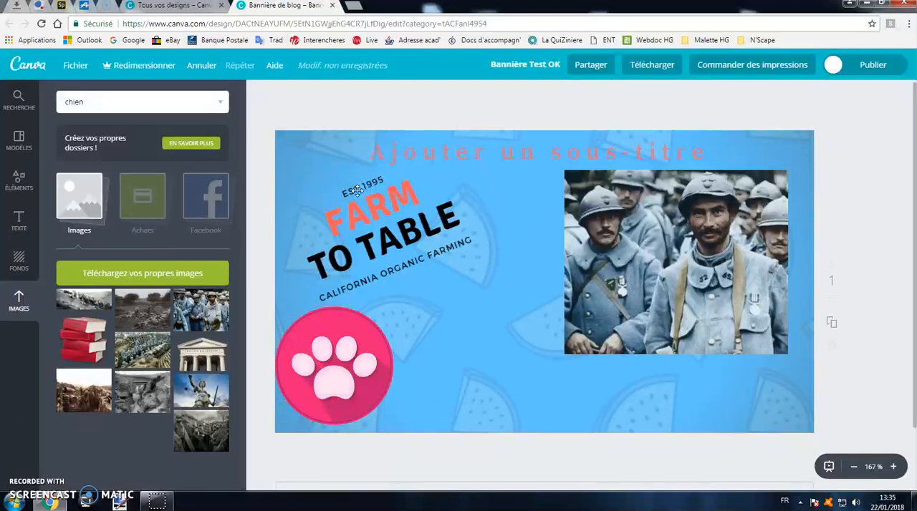
# - Add the grey circle shape with a dashed inner ring, shrink it and place it between the paw illustration and the soldiers photo
pyautogui.click(19, 185)
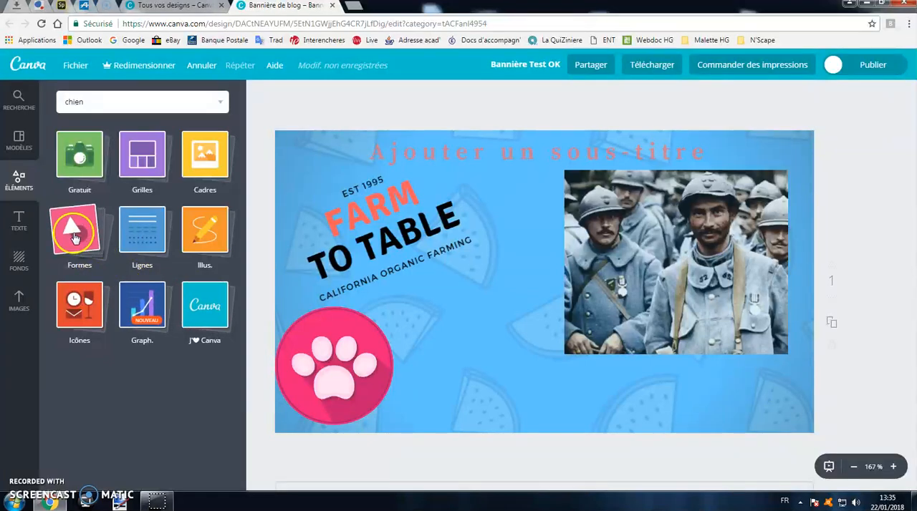
pyautogui.click(93, 258)
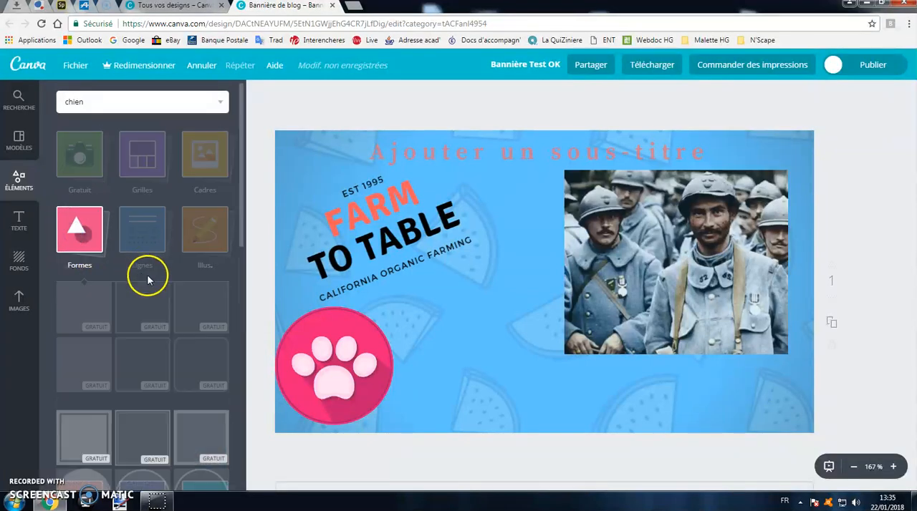
pyautogui.scroll(-1, 144, 281)
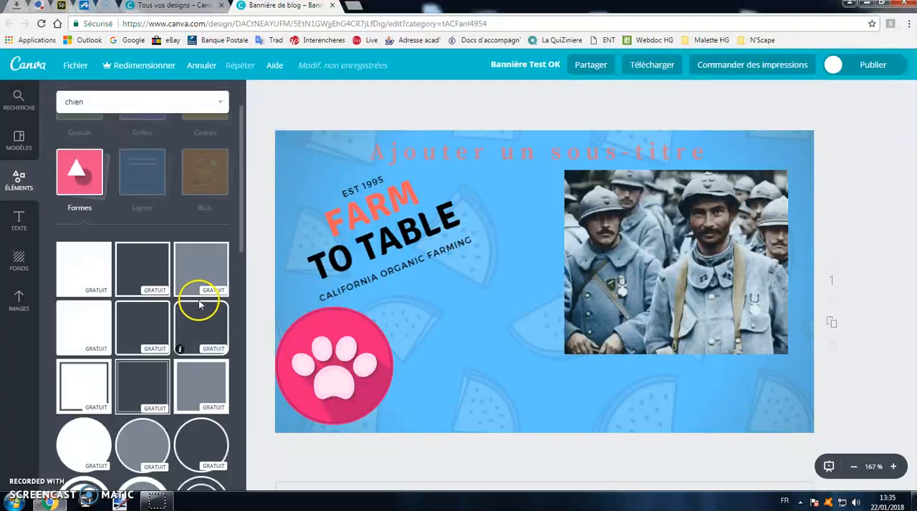
pyautogui.scroll(-2, 165, 301)
pyautogui.scroll(-1, 133, 305)
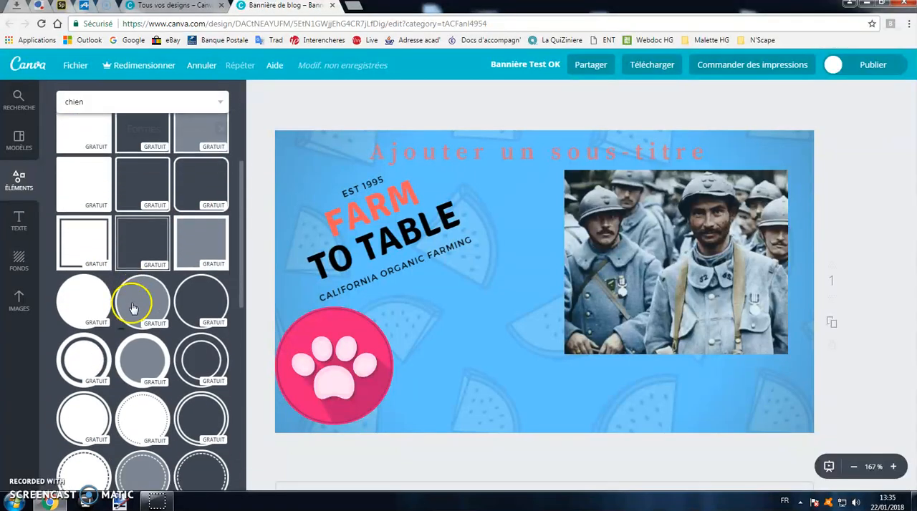
pyautogui.scroll(1, 154, 315)
pyautogui.scroll(-1, 215, 318)
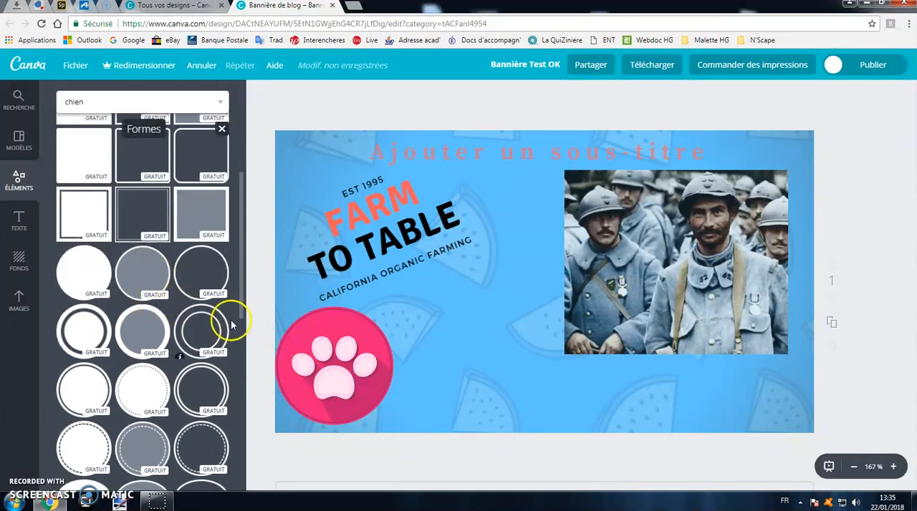
pyautogui.scroll(-1, 179, 315)
pyautogui.moveTo(146, 391); pyautogui.dragTo(473, 304)
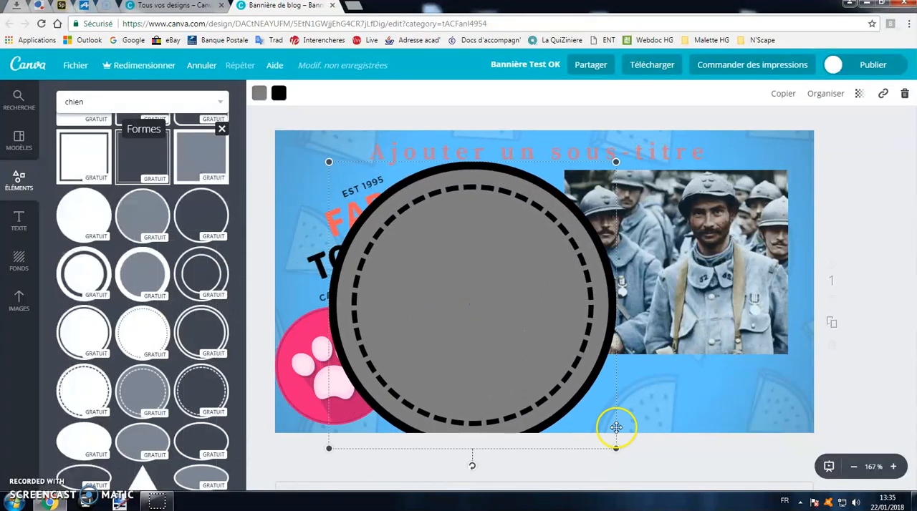
pyautogui.moveTo(619, 451); pyautogui.dragTo(529, 362)
pyautogui.moveTo(409, 246); pyautogui.dragTo(497, 356)
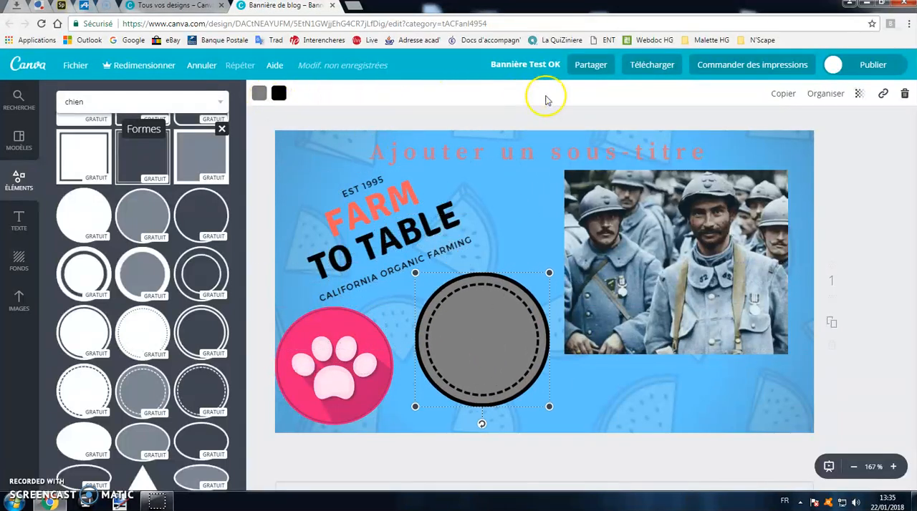
# - Recolour the circle with a pink fill and a blue outline and dashes, and make it slightly transparent
pyautogui.click(259, 94)
pyautogui.click(311, 150)
pyautogui.click(279, 93)
pyautogui.click(288, 275)
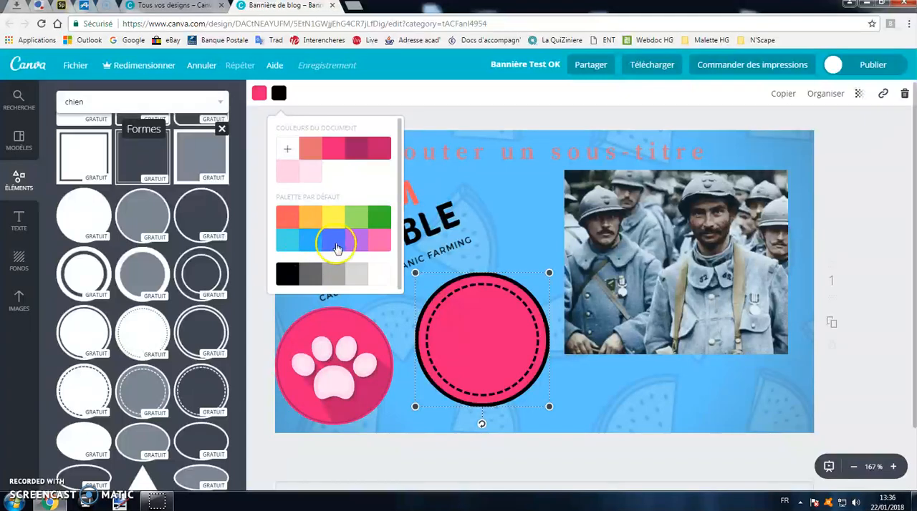
pyautogui.click(336, 245)
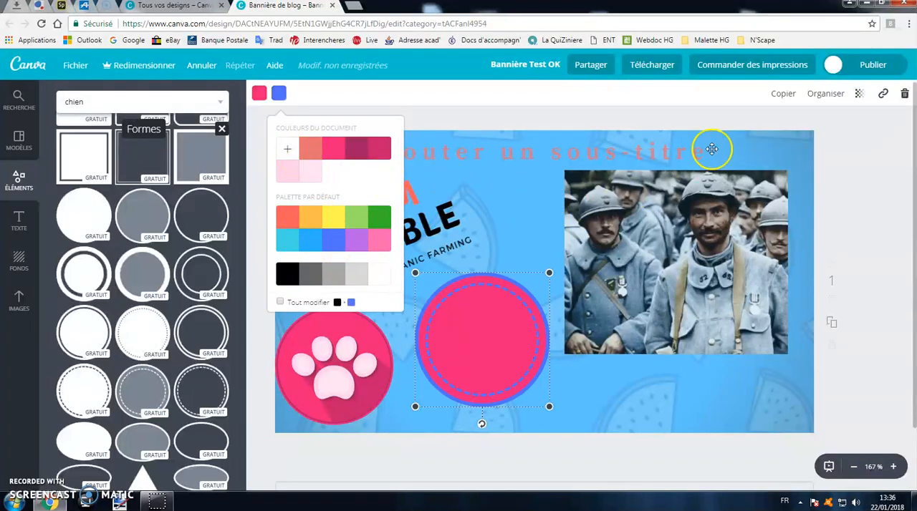
pyautogui.click(857, 94)
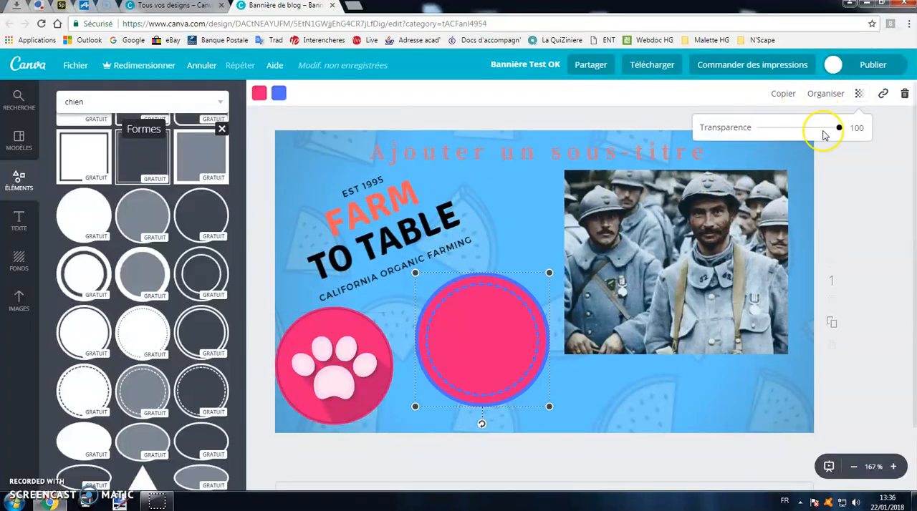
pyautogui.moveTo(811, 131)
pyautogui.mouseDown()
pyautogui.moveTo(780, 127)
pyautogui.moveTo(820, 130)
pyautogui.mouseUp()
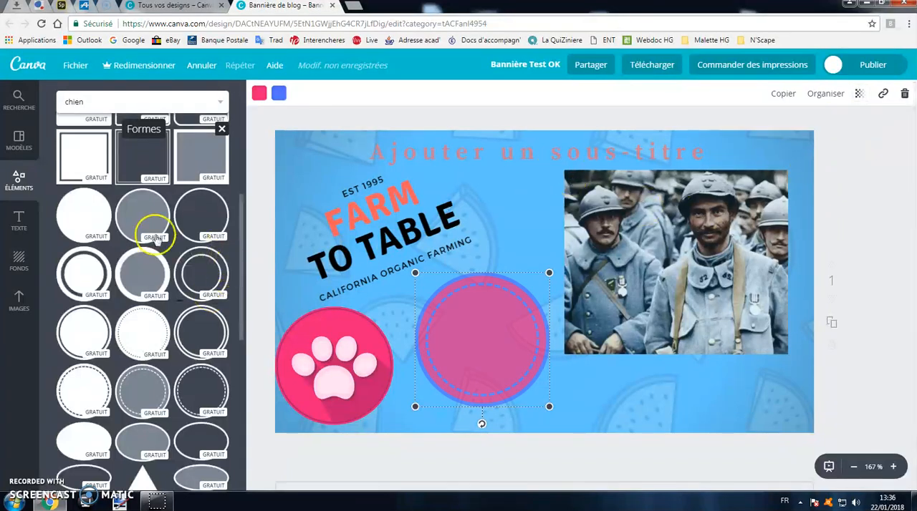
# - Add the green vertically striped line from the line elements below the soldiers photo
pyautogui.scroll(-5, 153, 225)
pyautogui.scroll(10, 136, 266)
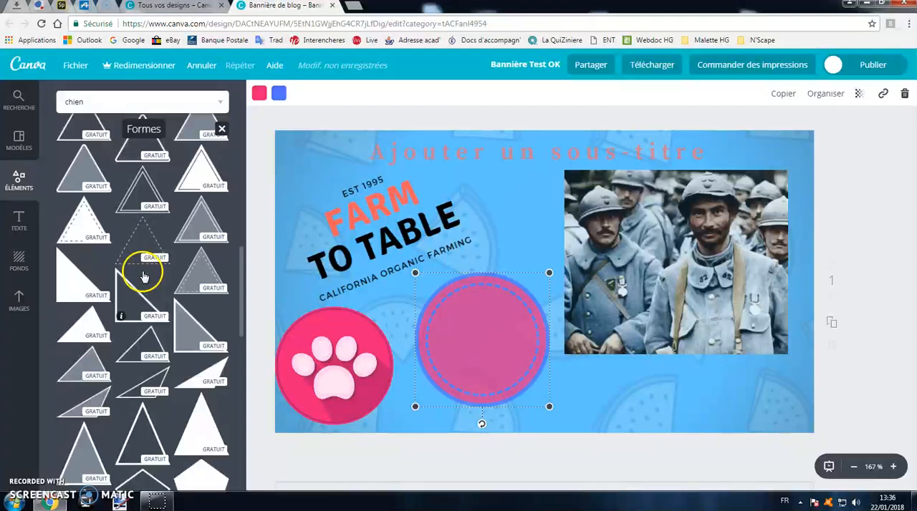
pyautogui.scroll(2, 137, 229)
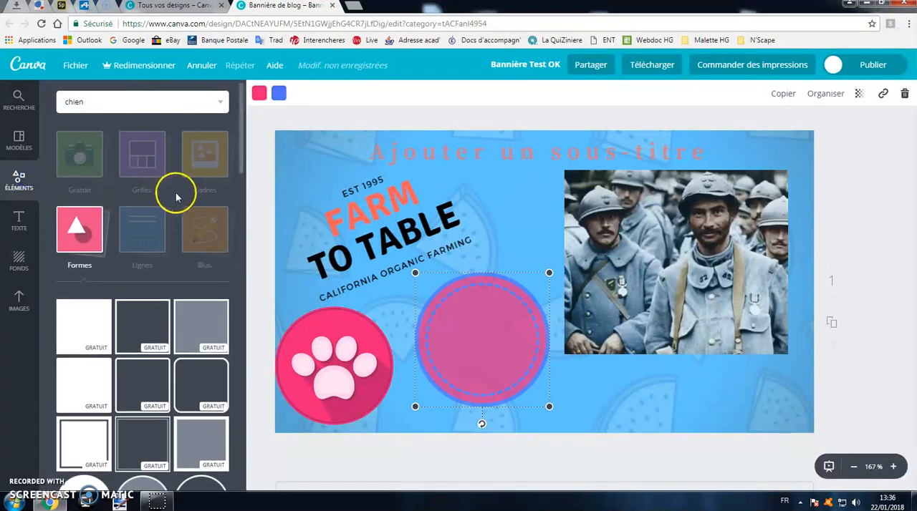
pyautogui.click(149, 236)
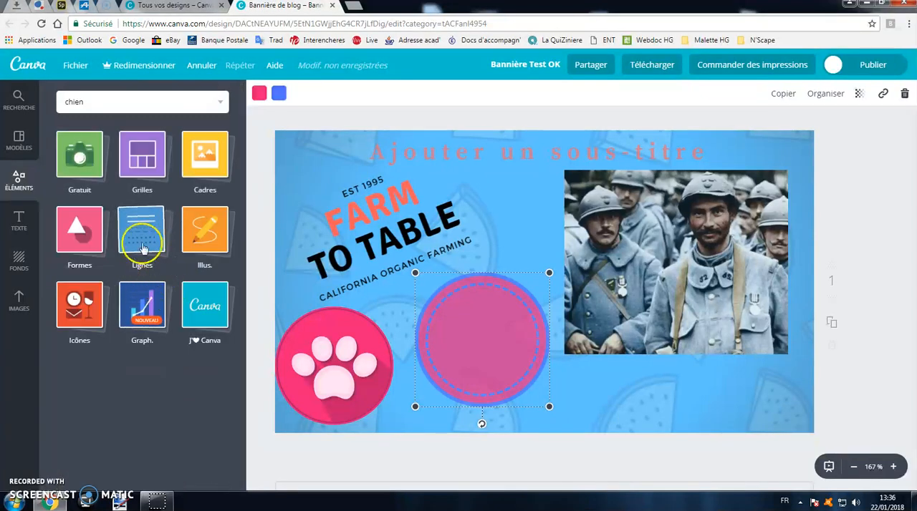
pyautogui.click(147, 243)
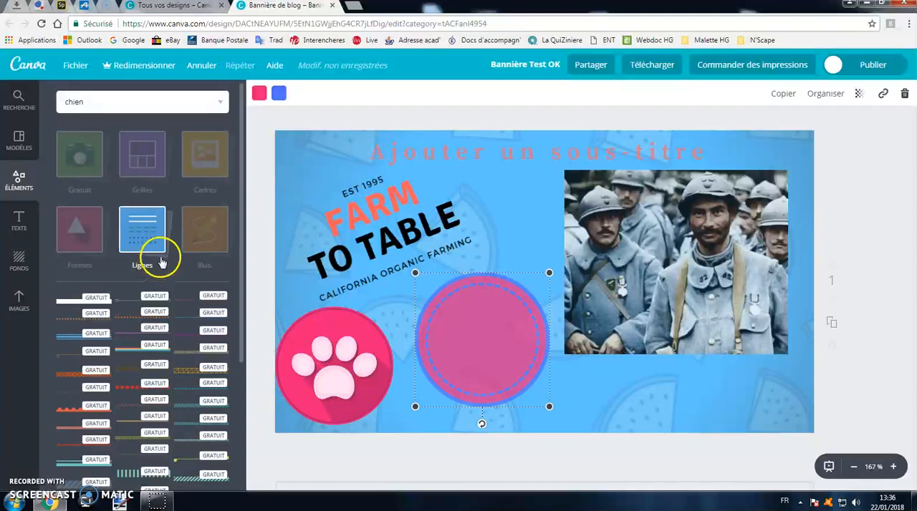
pyautogui.scroll(-2, 157, 334)
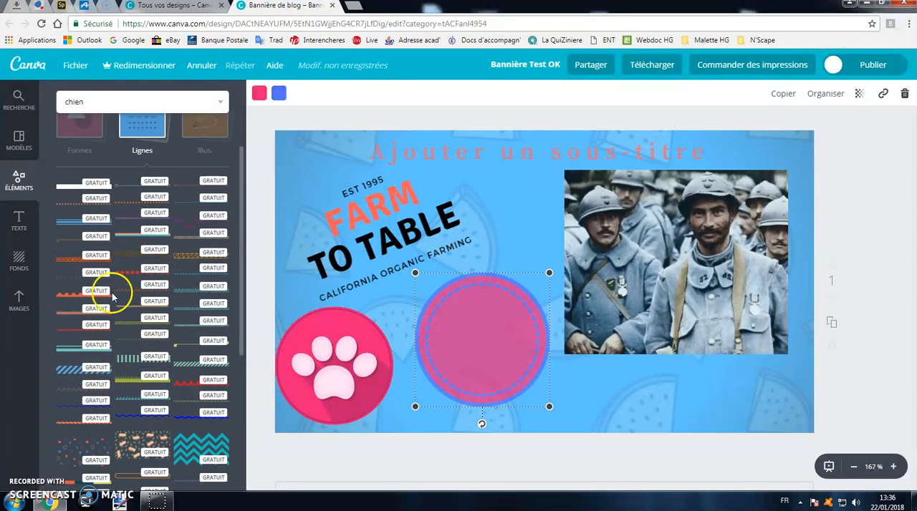
pyautogui.moveTo(132, 365); pyautogui.dragTo(586, 387)
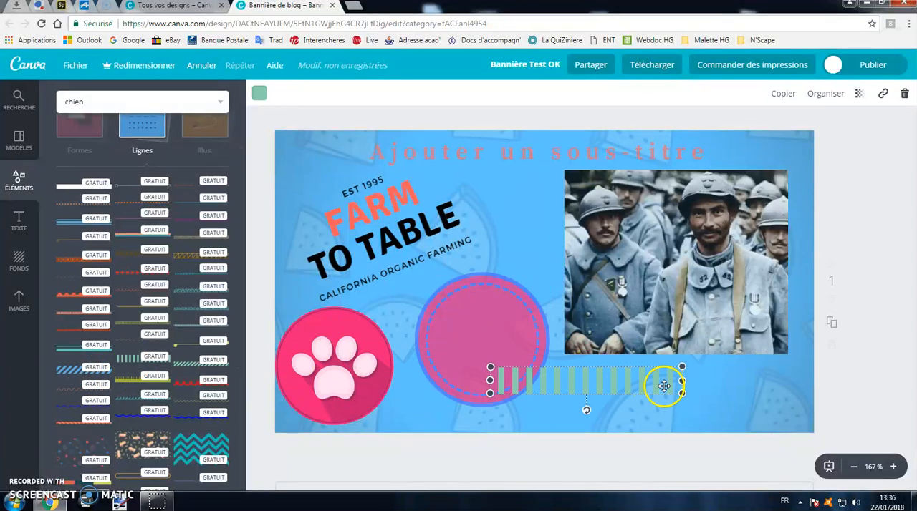
# - Stretch the striped line to the banner's right edge, shorten its left end slightly, and tilt it upward across the soldiers photo
pyautogui.moveTo(684, 382); pyautogui.dragTo(814, 380)
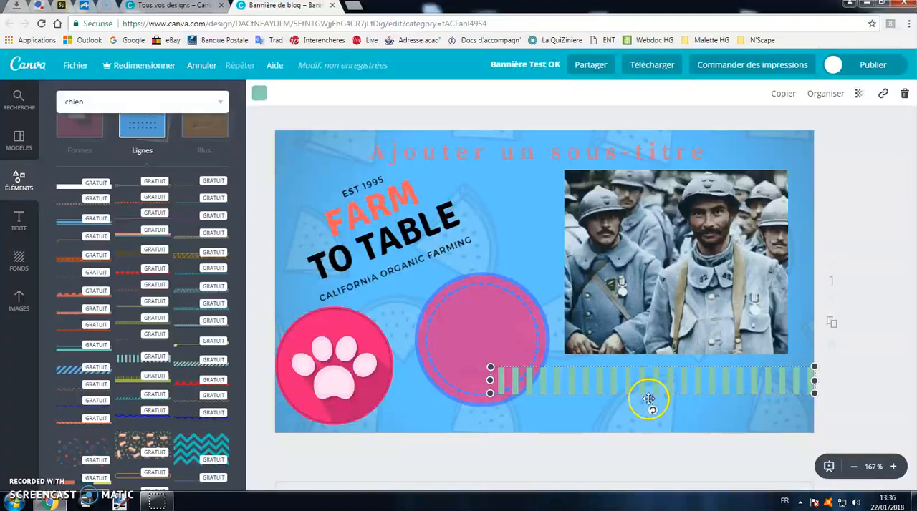
pyautogui.moveTo(490, 379); pyautogui.dragTo(510, 380)
pyautogui.moveTo(675, 412); pyautogui.dragTo(653, 327)
# - Try other colours on the striped line and set it to orange from the default palette
pyautogui.click(260, 94)
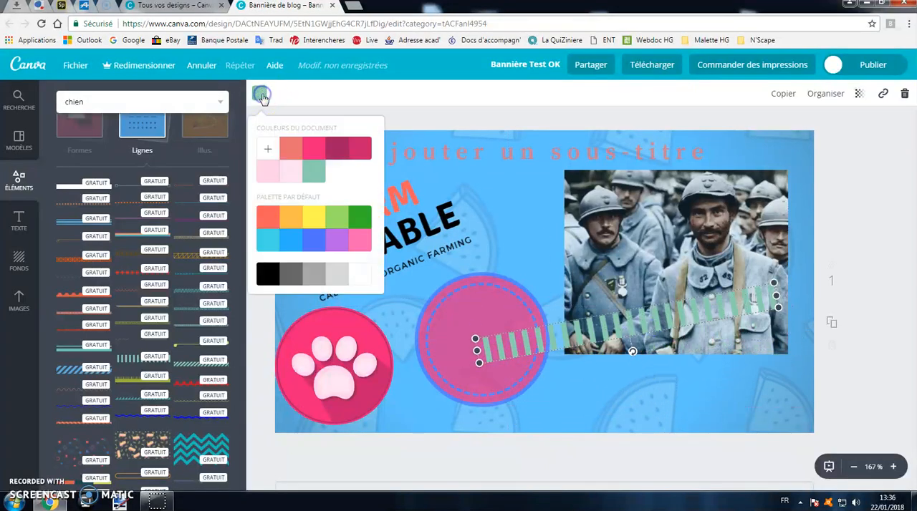
pyautogui.click(323, 149)
pyautogui.click(308, 245)
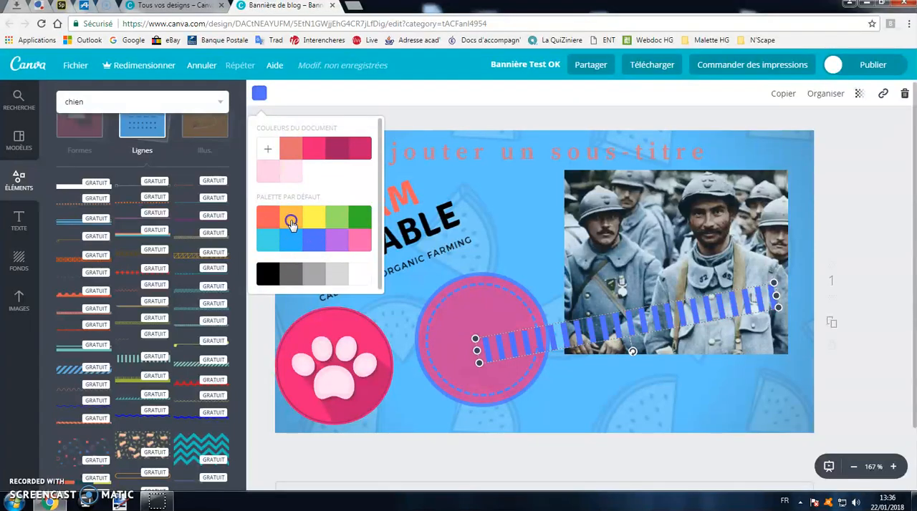
pyautogui.click(291, 223)
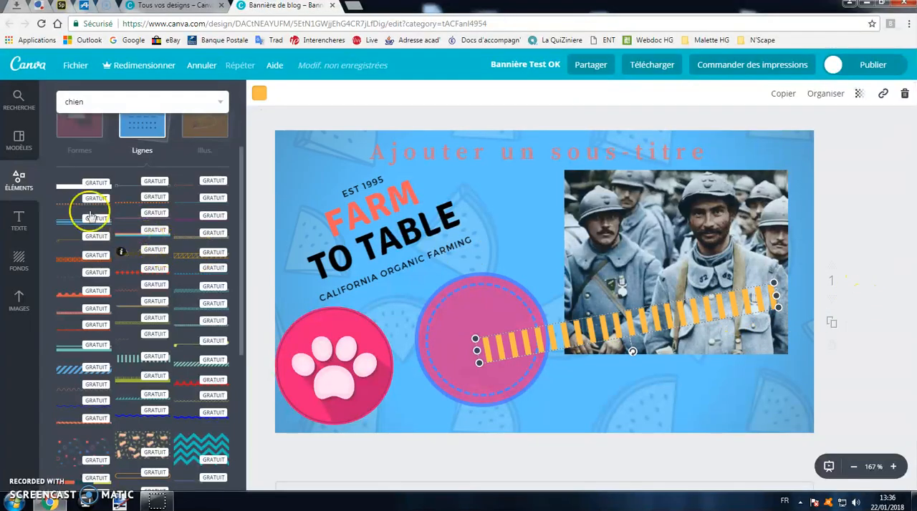
# - Add the purple-bordered circular frame from the frame elements to the banner and shrink it to about two thirds of its size
pyautogui.click(21, 176)
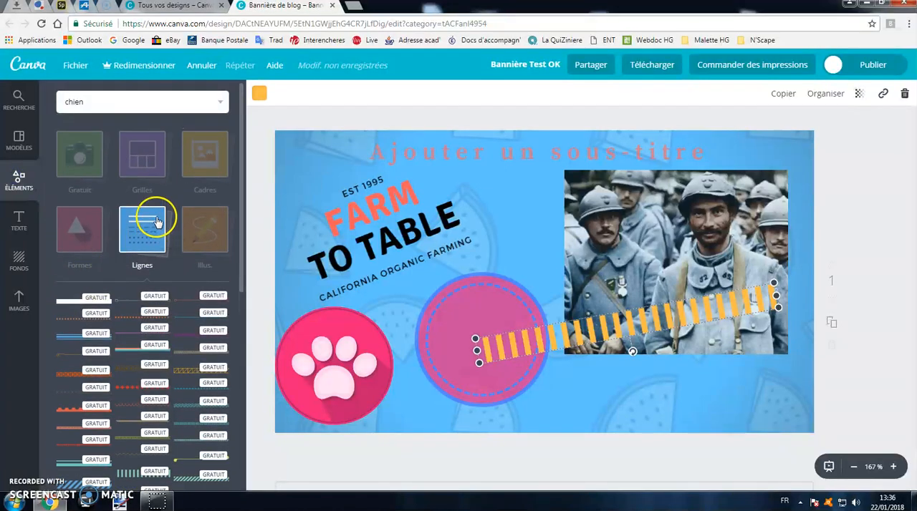
pyautogui.click(206, 163)
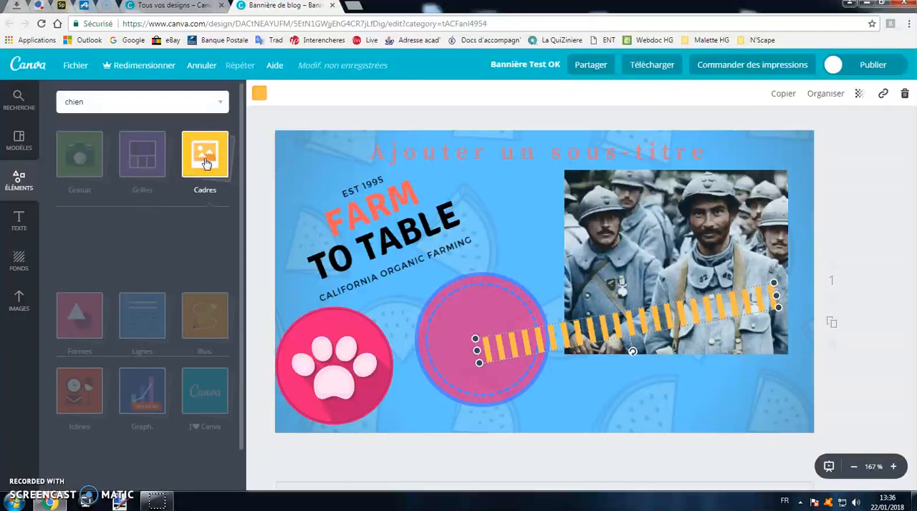
pyautogui.click(204, 166)
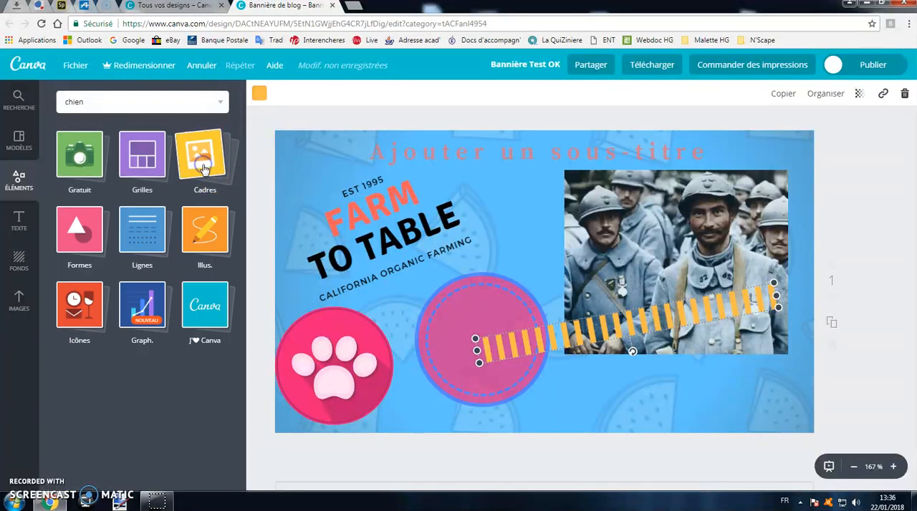
pyautogui.click(204, 165)
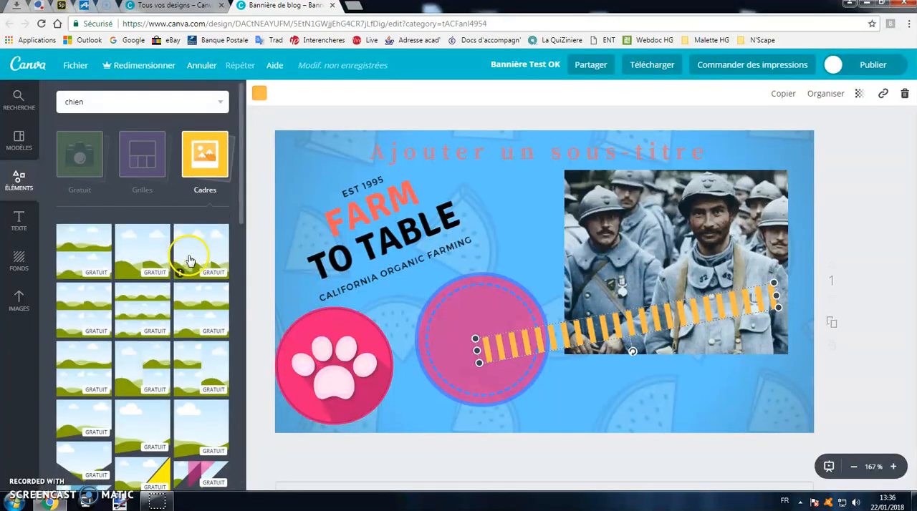
pyautogui.scroll(-6, 190, 267)
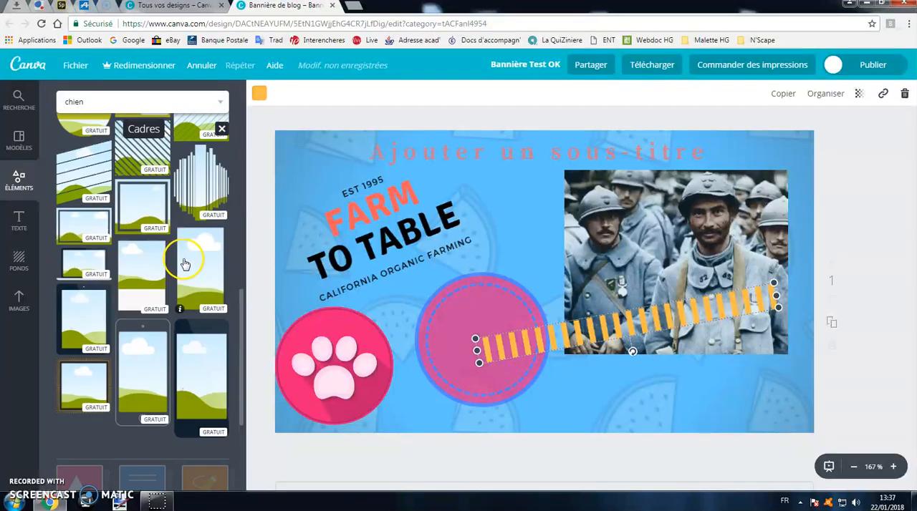
pyautogui.scroll(-5, 128, 261)
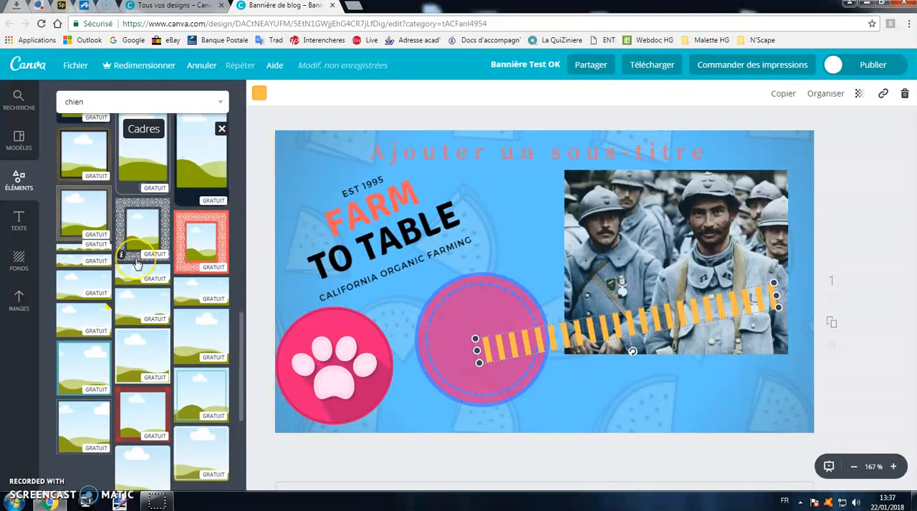
pyautogui.scroll(-5, 147, 267)
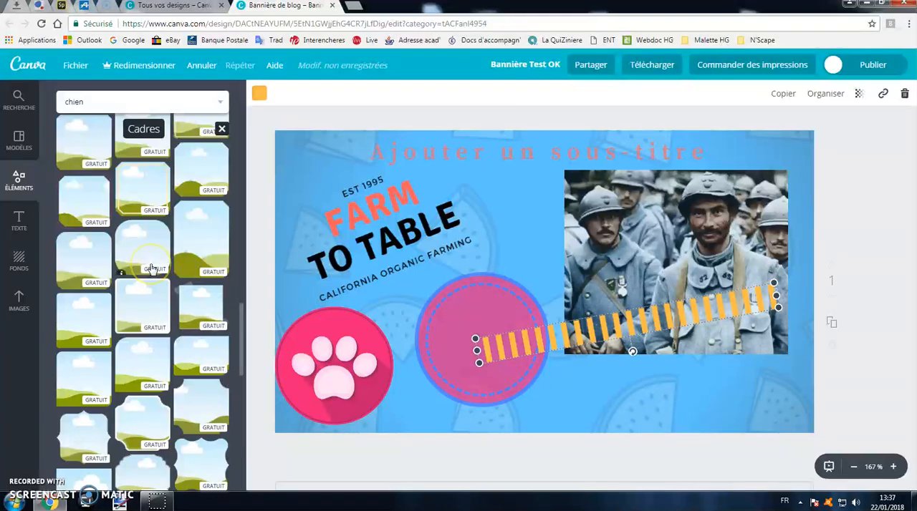
pyautogui.scroll(-5, 151, 267)
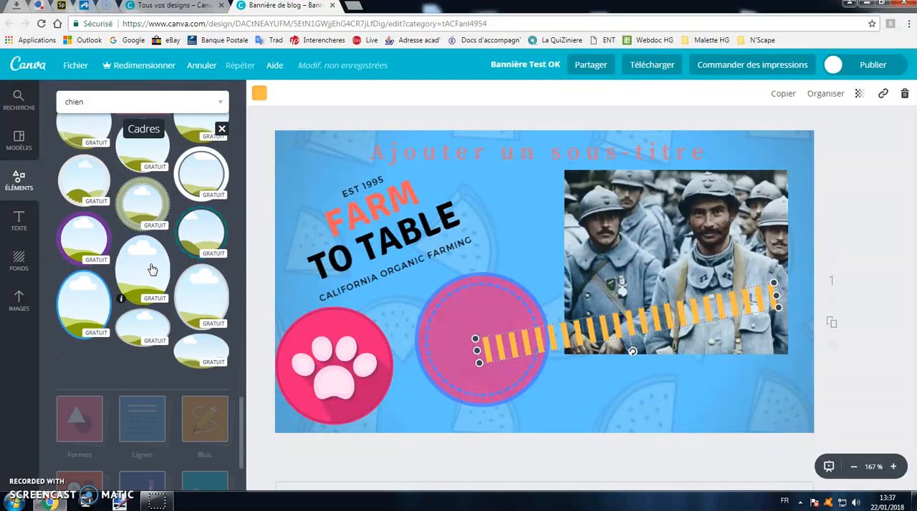
pyautogui.moveTo(100, 244); pyautogui.dragTo(508, 249)
pyautogui.moveTo(568, 331); pyautogui.dragTo(605, 373)
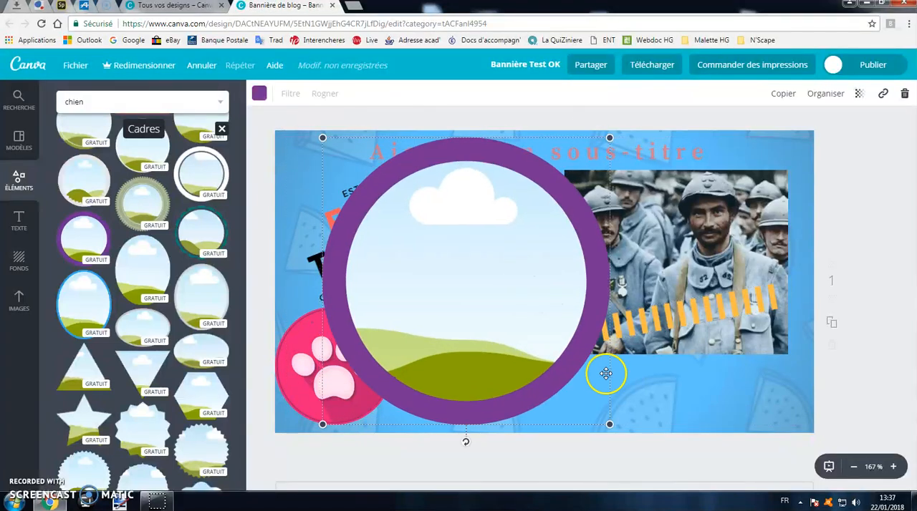
pyautogui.moveTo(610, 425); pyautogui.dragTo(511, 327)
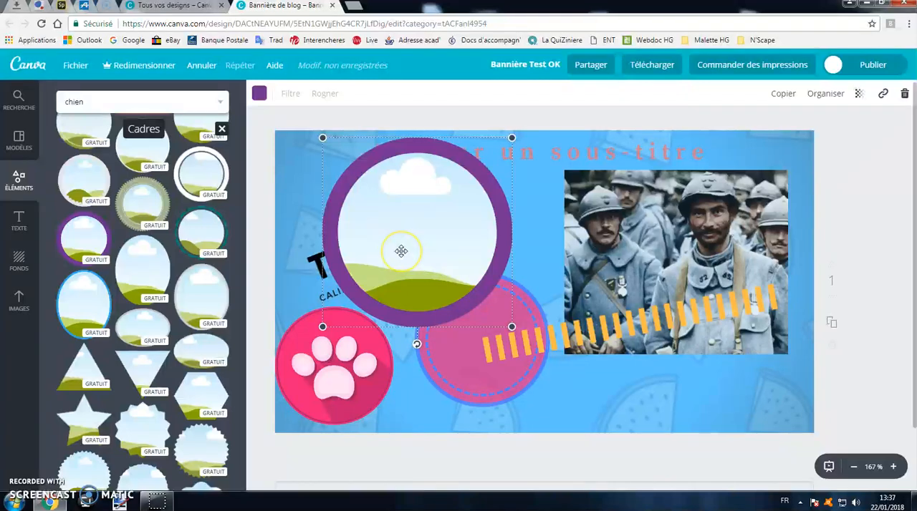
# - Delete the purple circular frame and return to the overview of element categories
pyautogui.press('Delete')
pyautogui.scroll(4, 166, 194)
pyautogui.scroll(6, 165, 193)
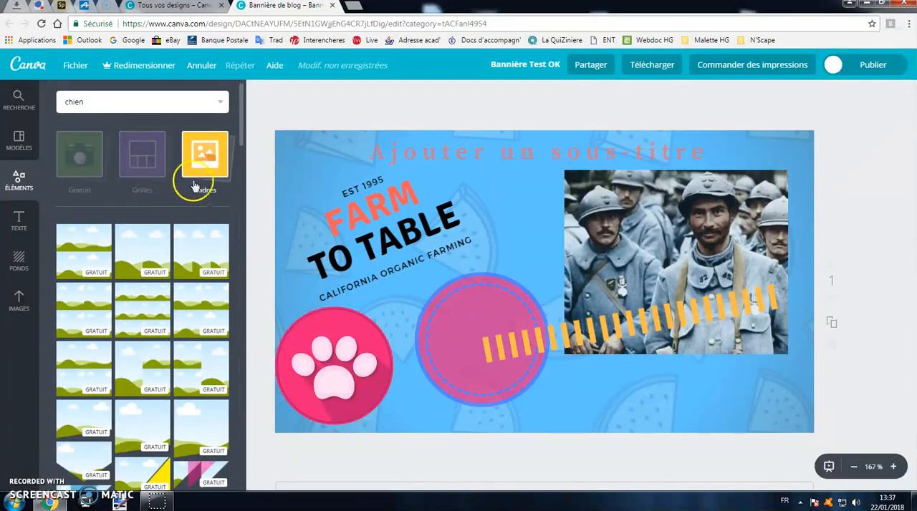
pyautogui.click(194, 179)
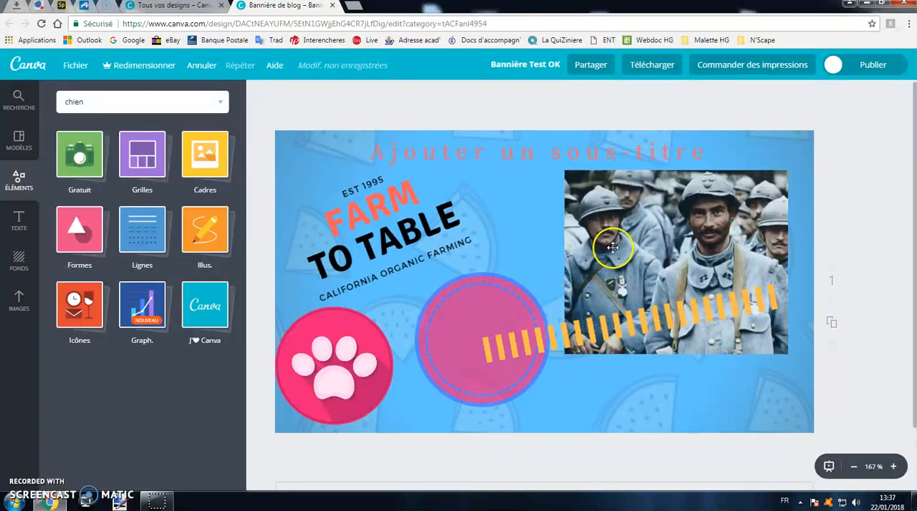
# - Move the soldiers photo to the middle of the banner over the text and circles, and enlarge it slightly
pyautogui.click(587, 227)
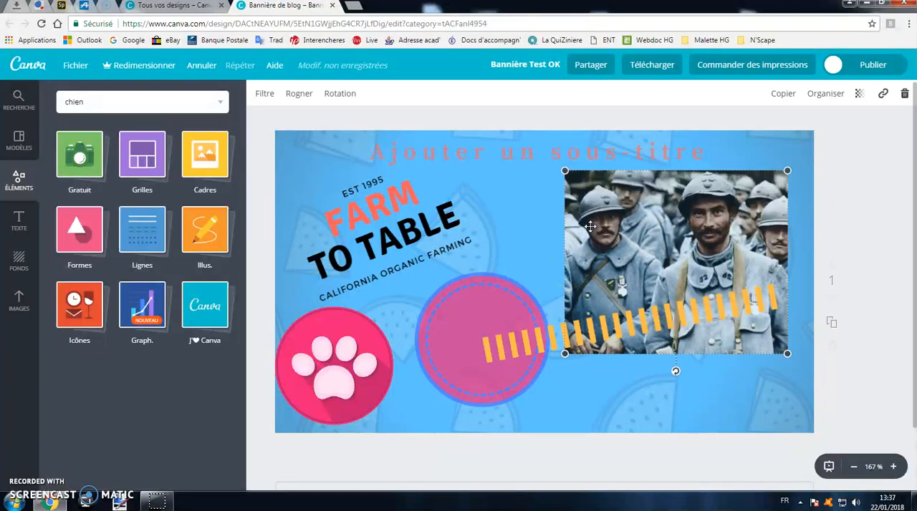
pyautogui.moveTo(639, 231); pyautogui.dragTo(401, 236)
pyautogui.moveTo(549, 357); pyautogui.dragTo(611, 392)
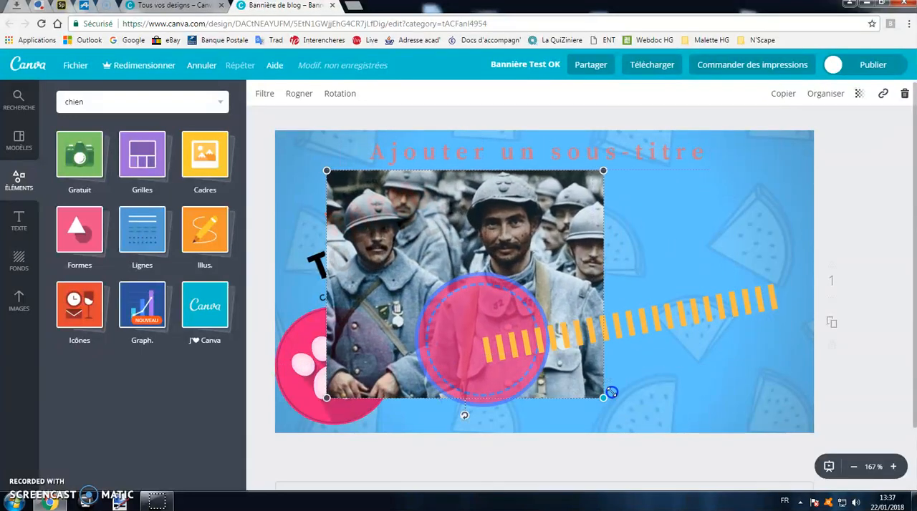
pyautogui.moveTo(528, 282); pyautogui.dragTo(544, 280)
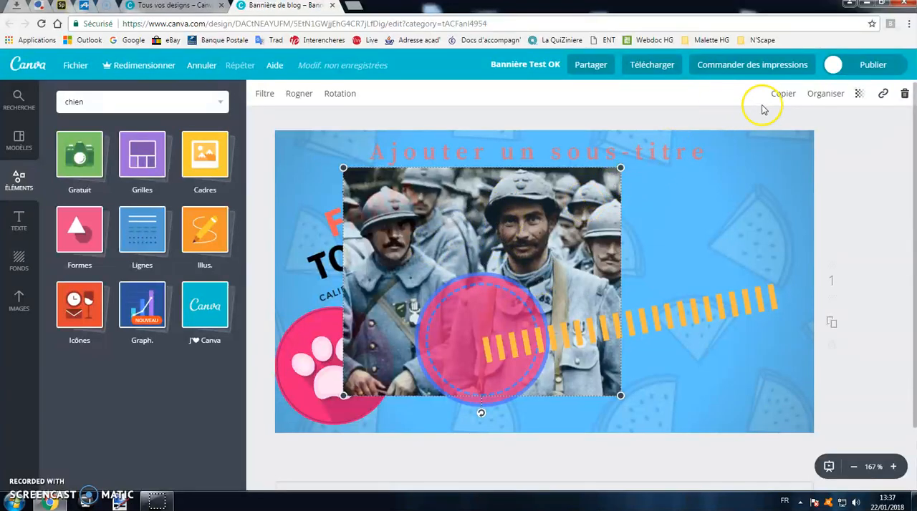
# - Try different stacking levels for the soldiers photo and place it in front of the pink circle but behind the striped line
pyautogui.click(833, 95)
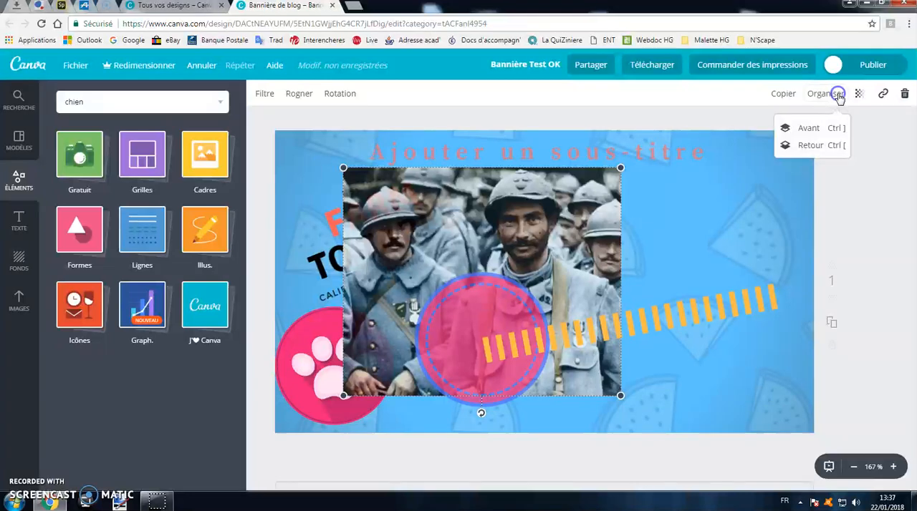
pyautogui.click(814, 146)
pyautogui.click(815, 145)
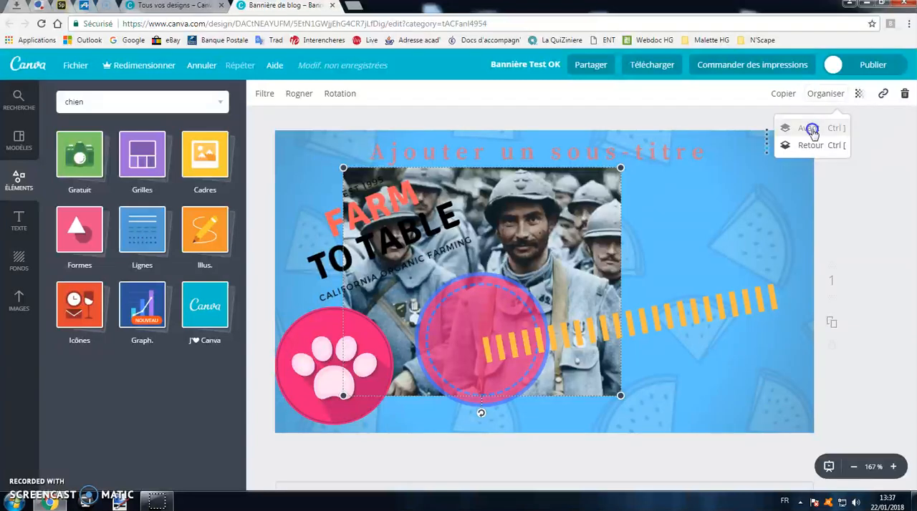
pyautogui.doubleClick(810, 129)
pyautogui.click(810, 128)
pyautogui.click(810, 128)
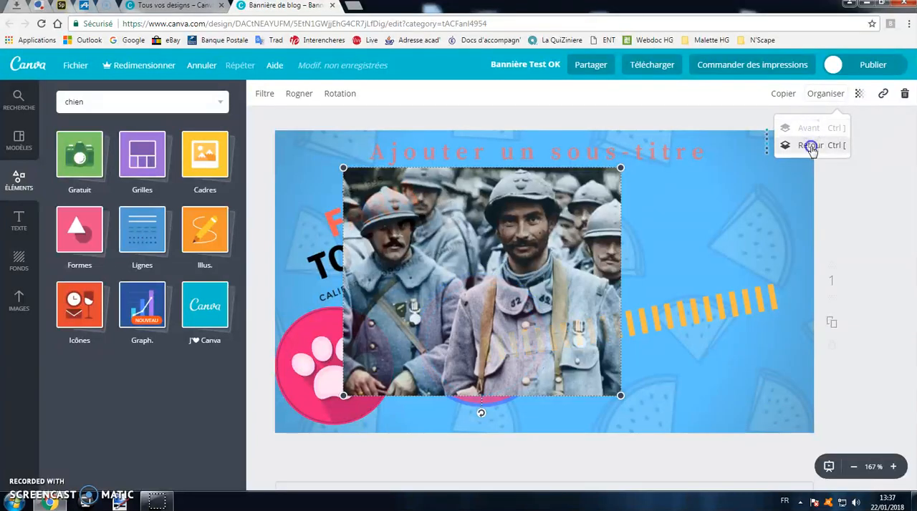
pyautogui.click(811, 146)
pyautogui.click(810, 146)
pyautogui.click(811, 147)
pyautogui.click(812, 147)
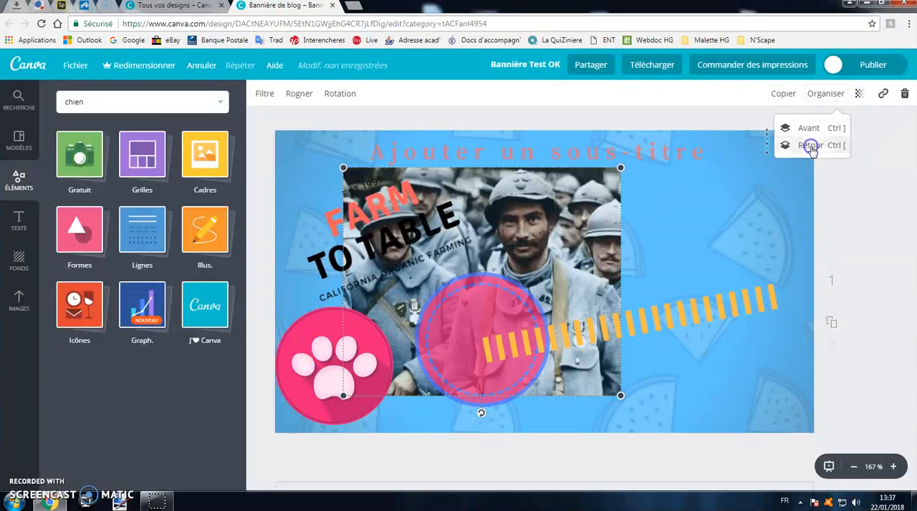
pyautogui.doubleClick(809, 128)
pyautogui.click(808, 129)
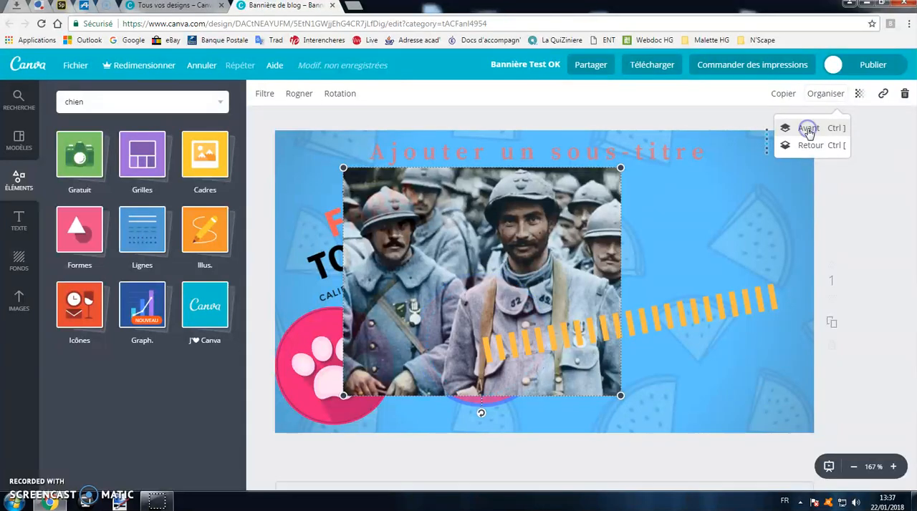
# - Send the orange striped line behind the soldiers photo and bring it back in front
pyautogui.click(695, 301)
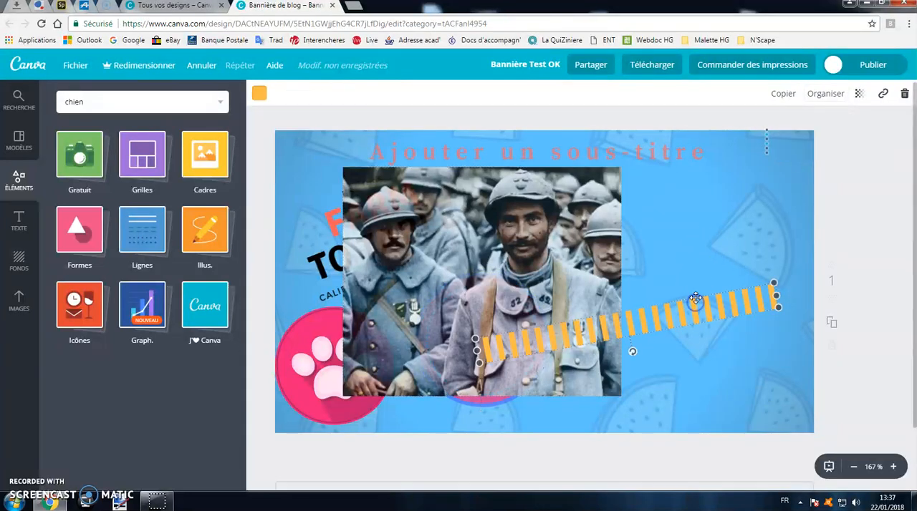
pyautogui.click(825, 93)
pyautogui.click(817, 147)
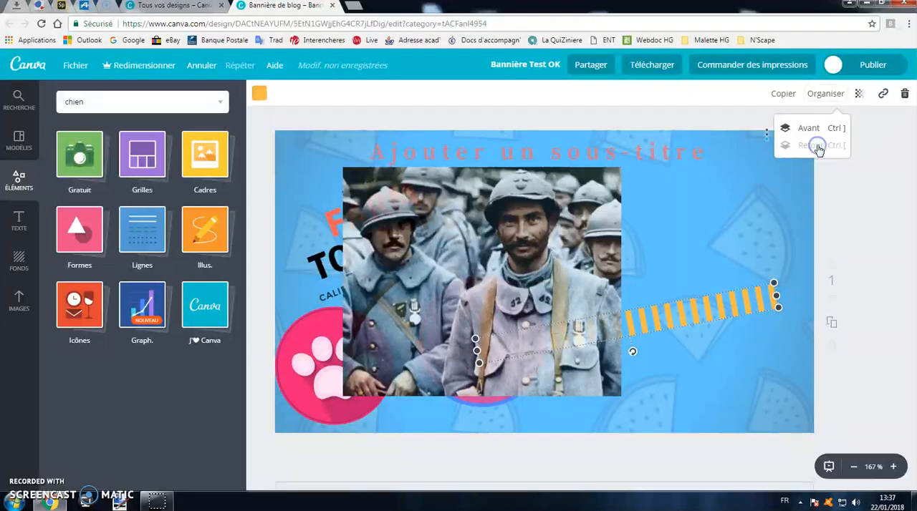
pyautogui.click(811, 128)
pyautogui.click(763, 225)
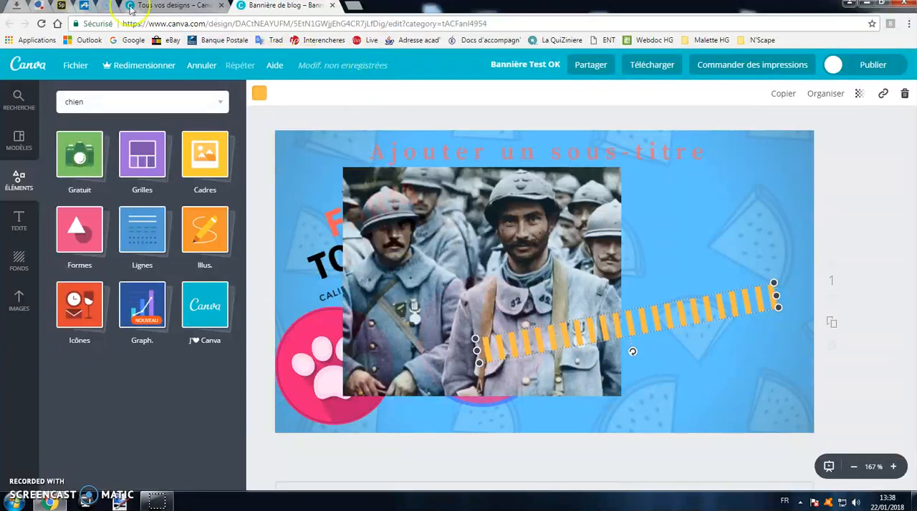
# - Save the banner and download it as a PNG file, dismissing the team invitation
pyautogui.click(75, 65)
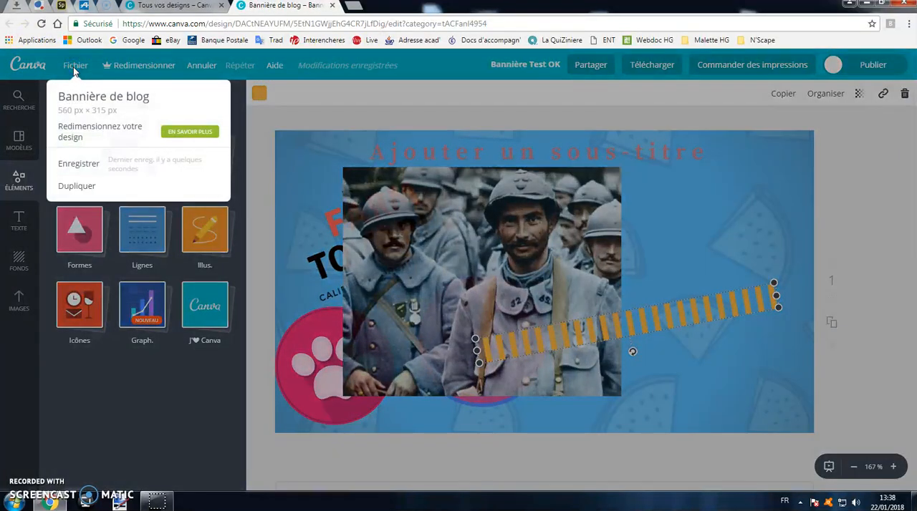
pyautogui.click(87, 164)
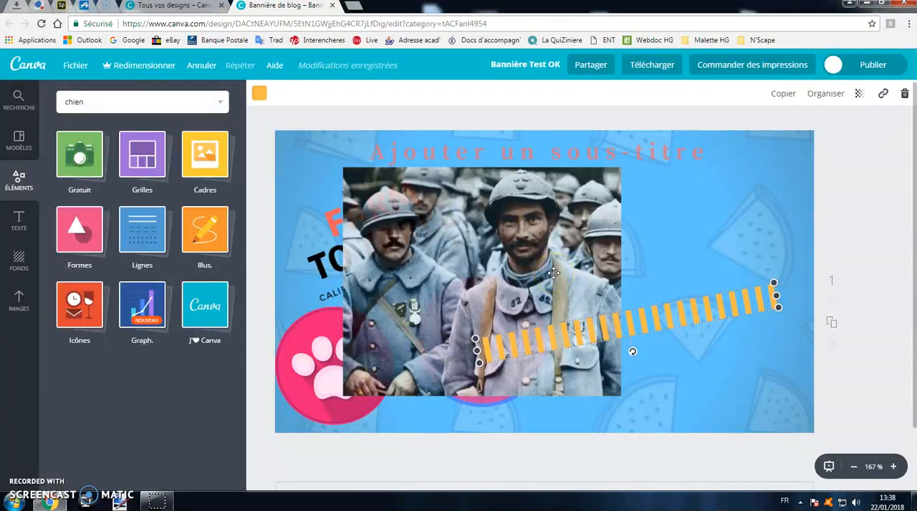
pyautogui.click(642, 72)
pyautogui.click(679, 126)
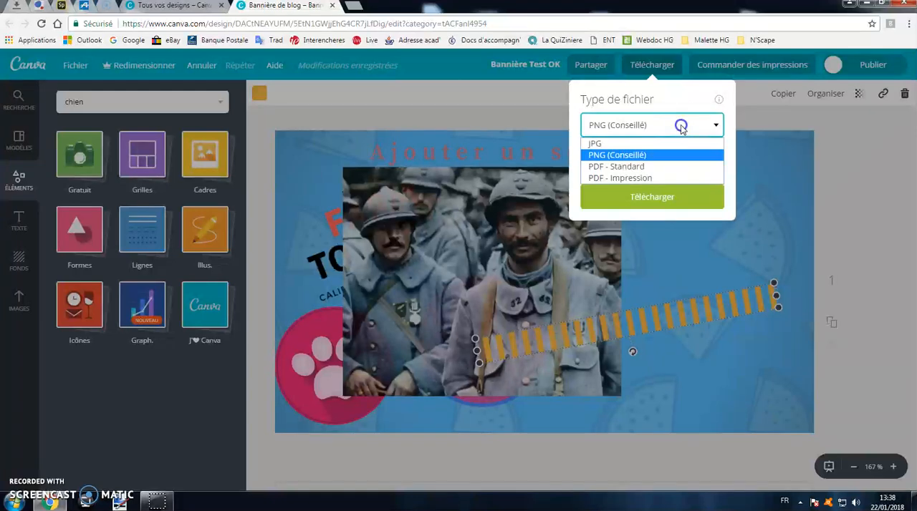
pyautogui.click(630, 154)
pyautogui.click(661, 197)
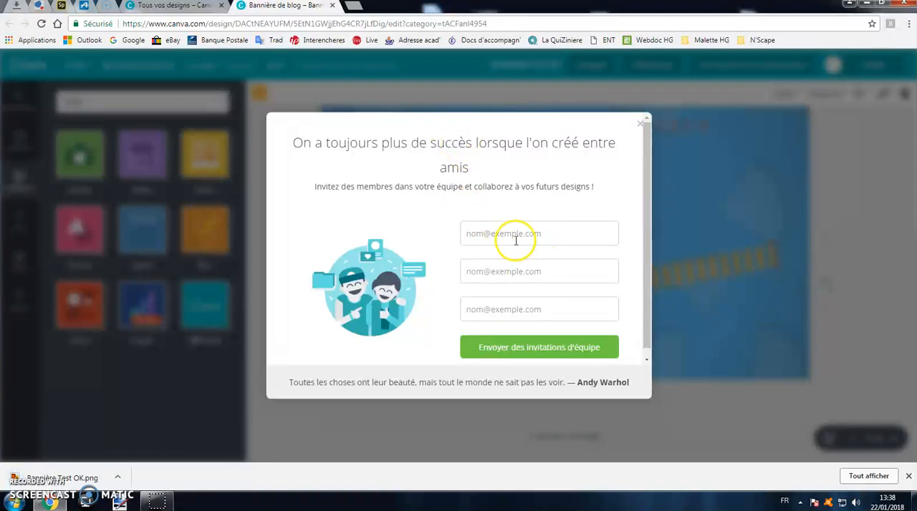
pyautogui.click(639, 125)
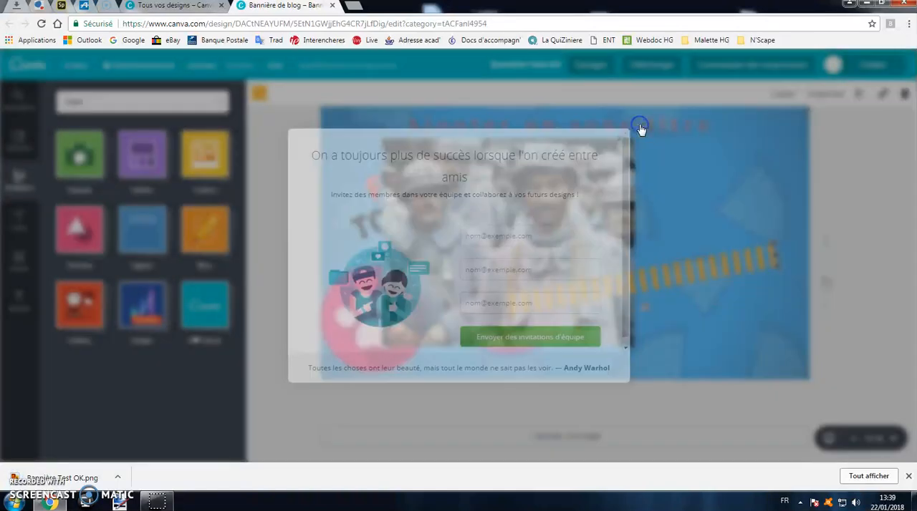
# - View the downloaded Bannière Test OK.png in the Windows photo viewer and return to the design
pyautogui.click(92, 479)
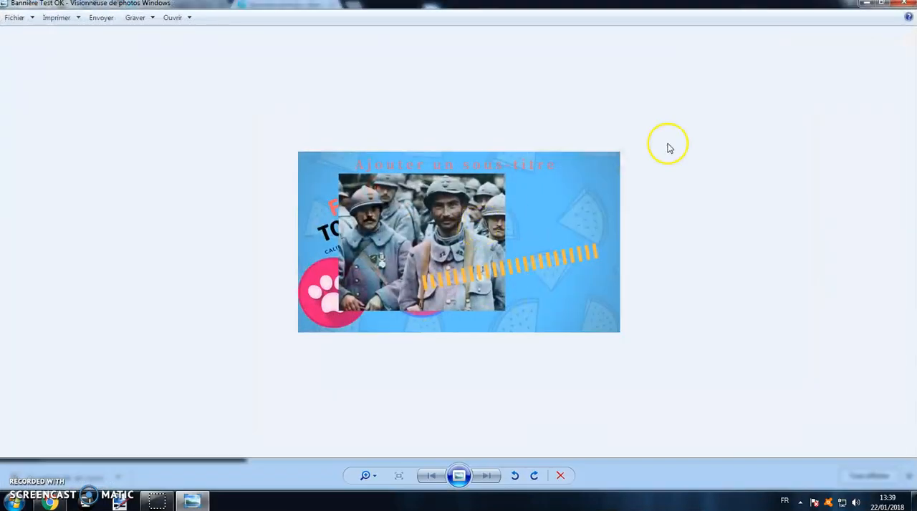
pyautogui.click(907, 4)
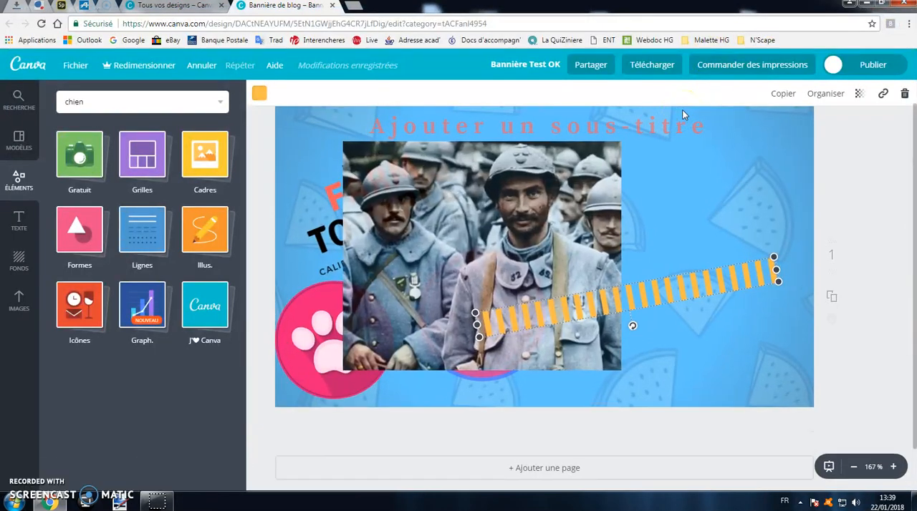
# - Open the design's sharing options and examine inviting people by e-mail with the Peut modifier and Peut voir permissions
pyautogui.click(590, 66)
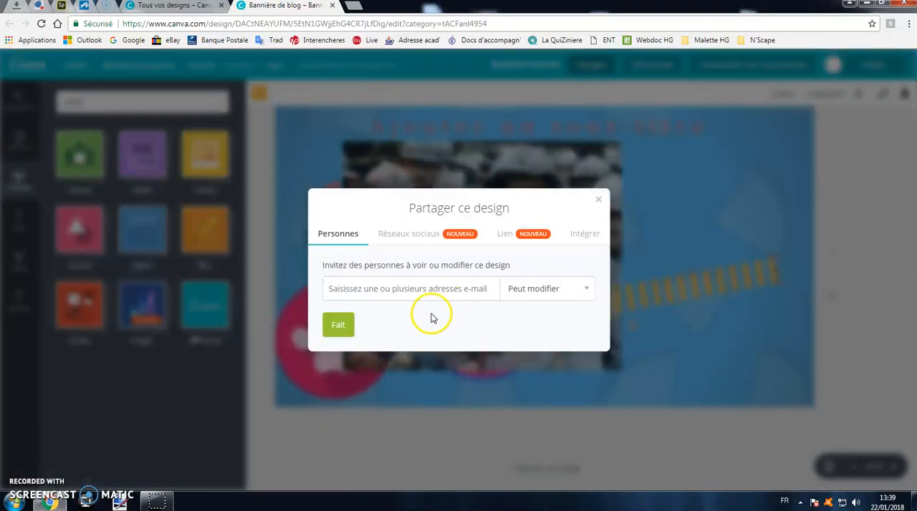
pyautogui.click(448, 289)
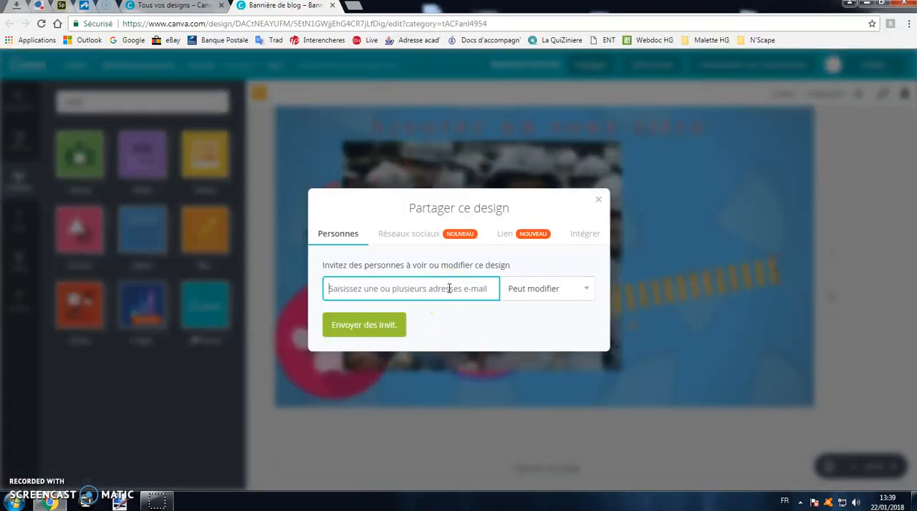
pyautogui.click(586, 291)
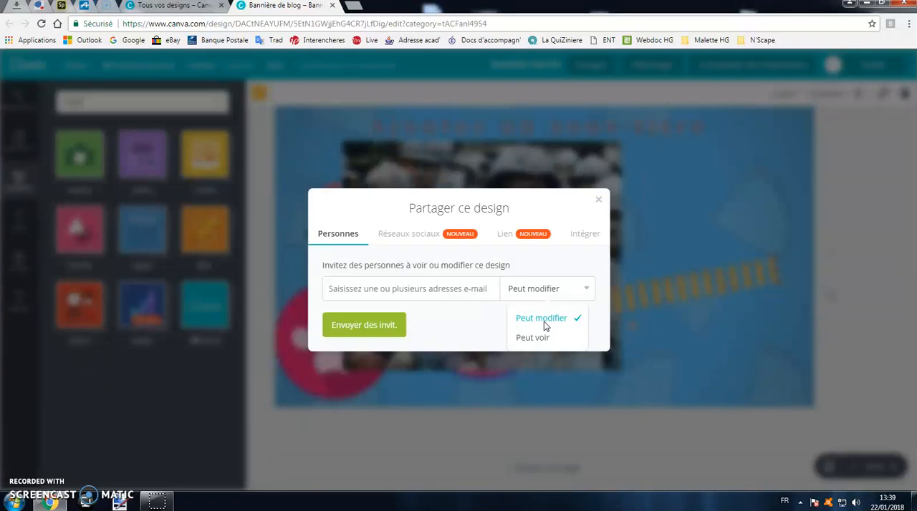
pyautogui.click(451, 290)
pyautogui.click(345, 289)
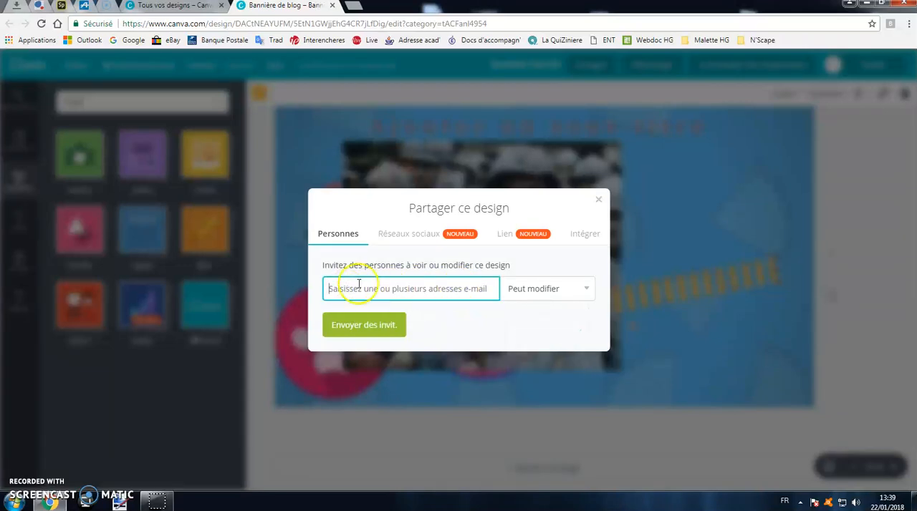
# - Examine the social network sharing options with their caption field and the embedding options for the design
pyautogui.click(410, 241)
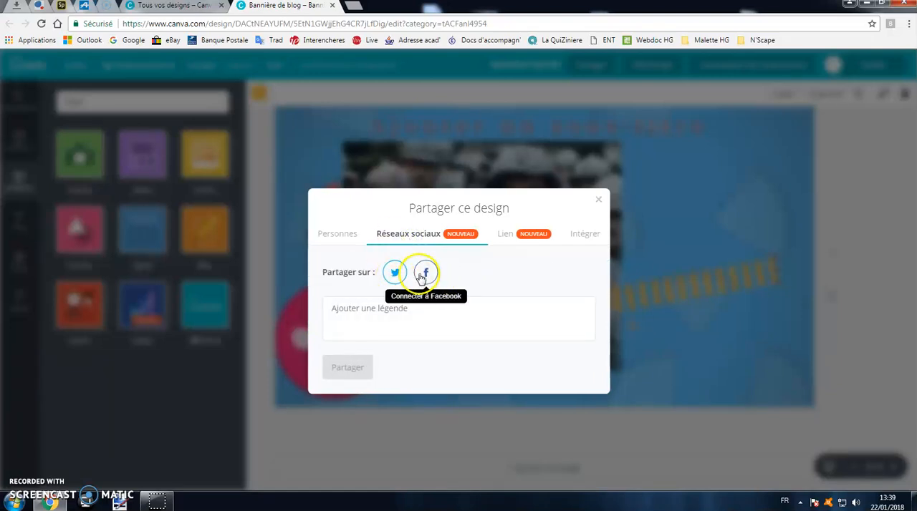
pyautogui.click(393, 314)
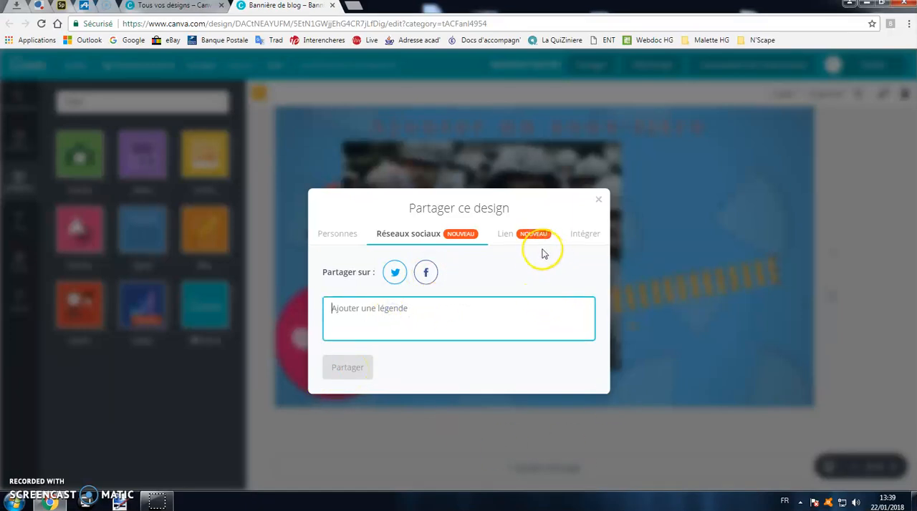
pyautogui.click(573, 238)
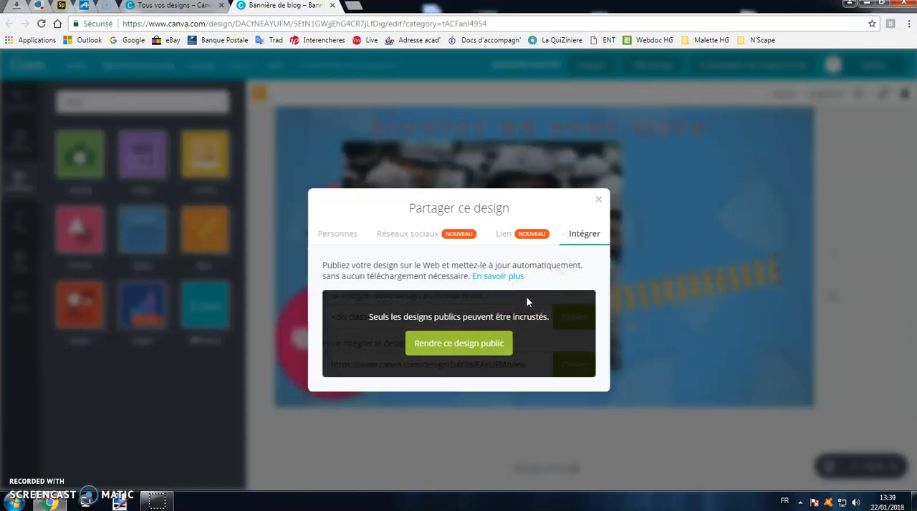
# - Set the design's sharing link permission to Peut voir and close the sharing dialog
pyautogui.click(520, 240)
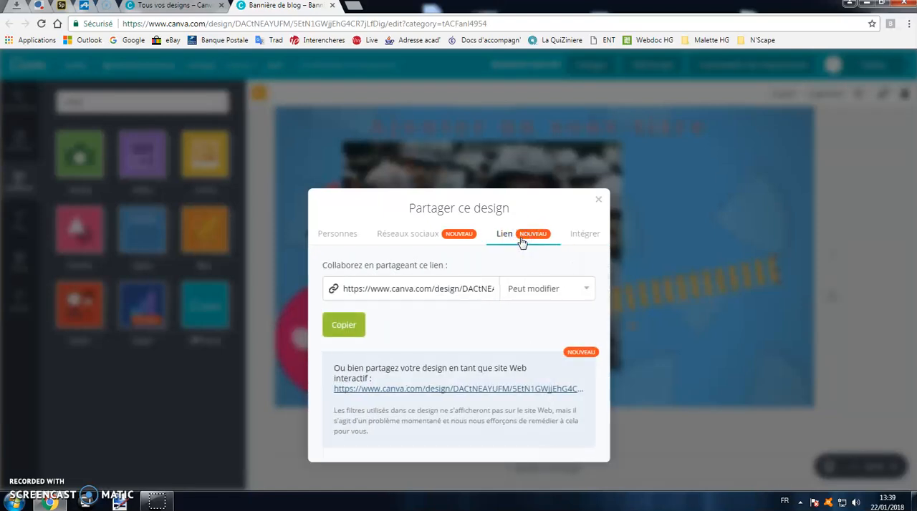
pyautogui.click(448, 290)
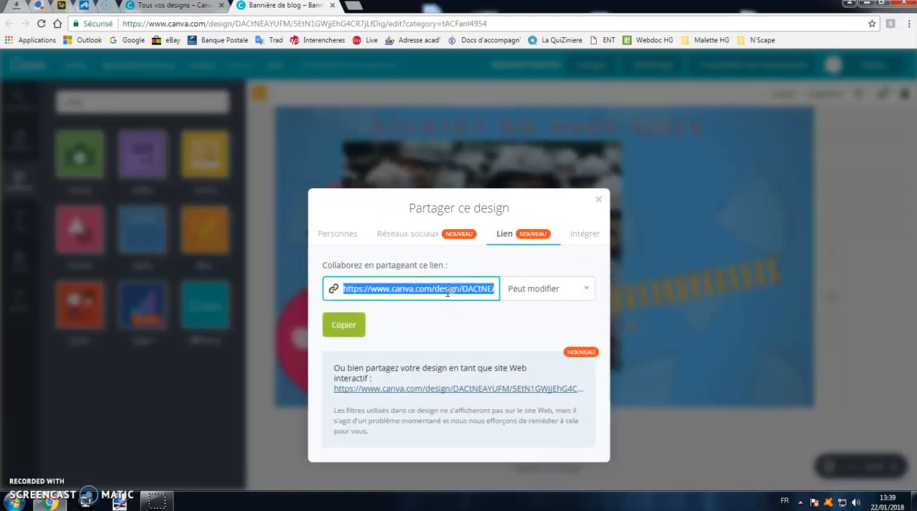
pyautogui.rightClick(448, 292)
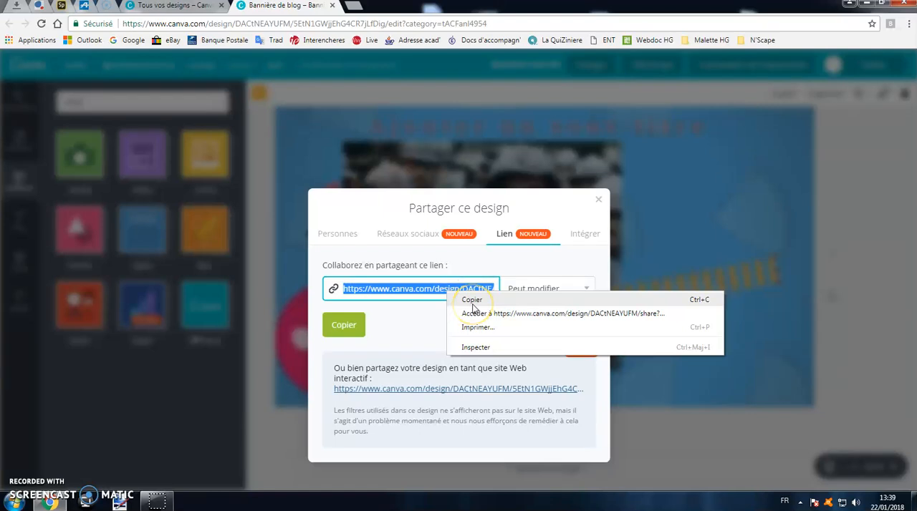
pyautogui.click(538, 289)
pyautogui.click(546, 291)
pyautogui.click(534, 338)
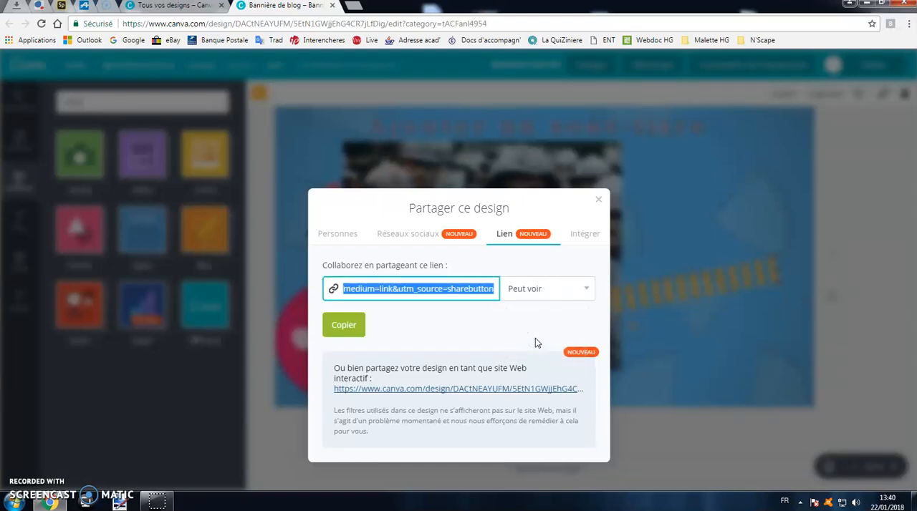
pyautogui.click(596, 201)
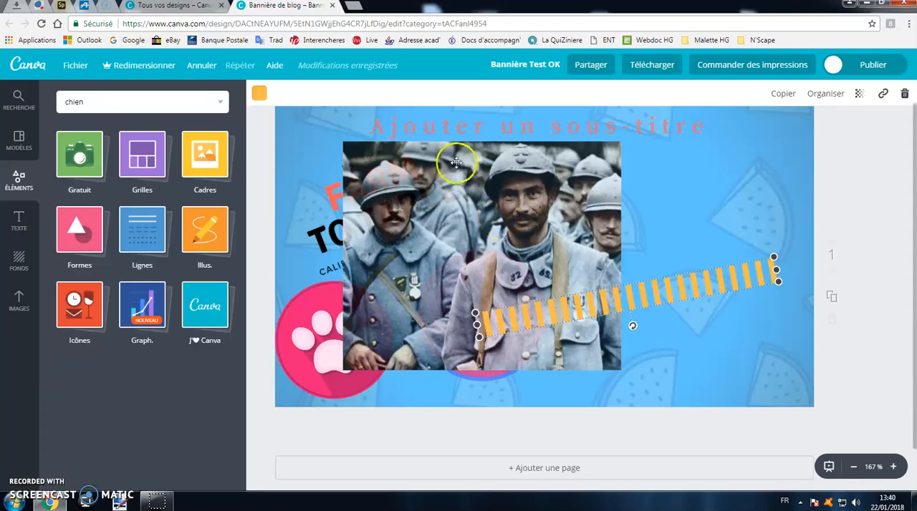
# - Return to the overview of all designs and examine the option for adding folders, dismissing the Canva for Work offer
pyautogui.click(20, 70)
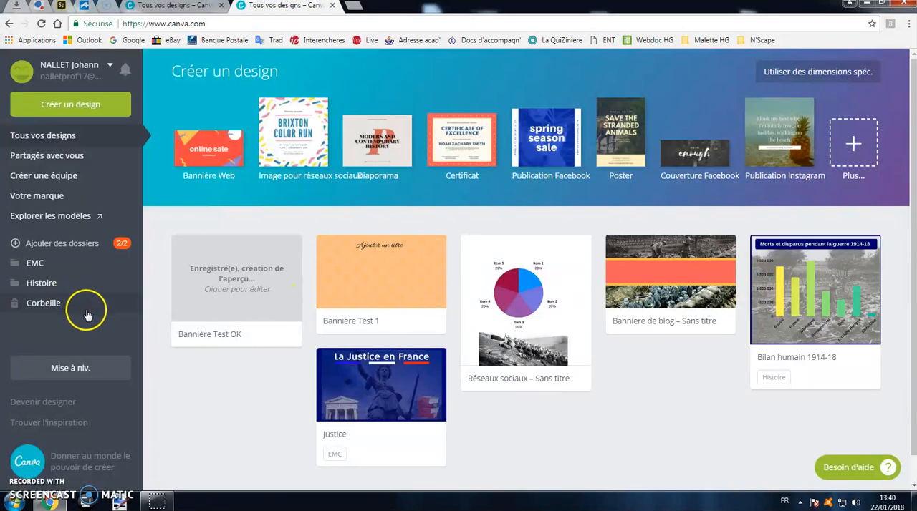
pyautogui.moveTo(33, 265)
pyautogui.mouseDown()
pyautogui.moveTo(34, 284)
pyautogui.moveTo(34, 269)
pyautogui.mouseUp()
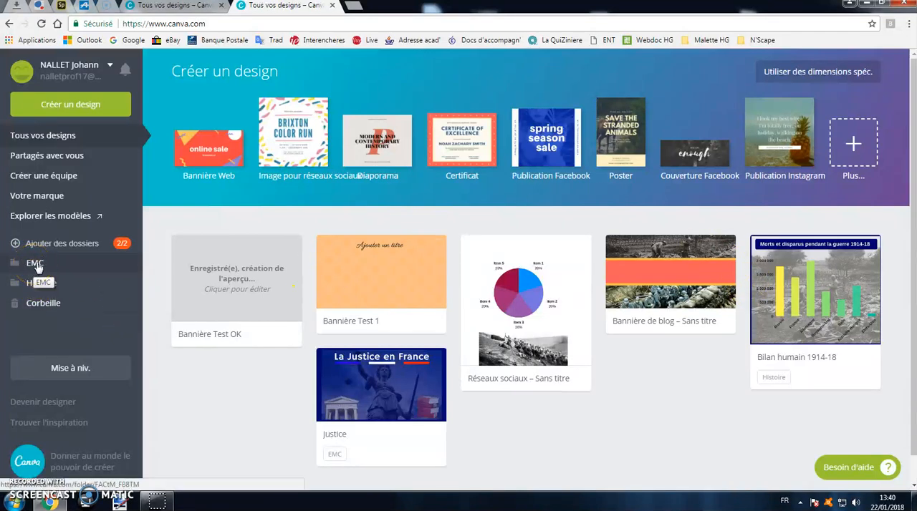
pyautogui.click(58, 245)
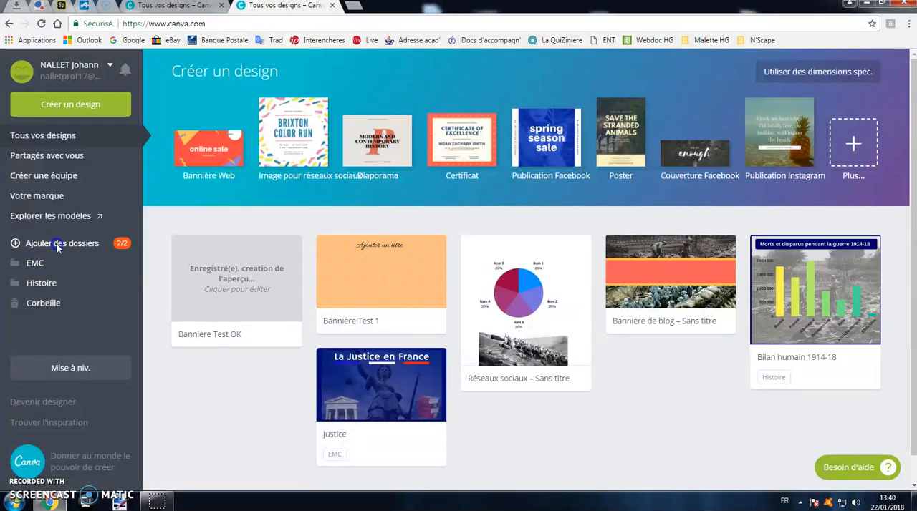
pyautogui.click(901, 65)
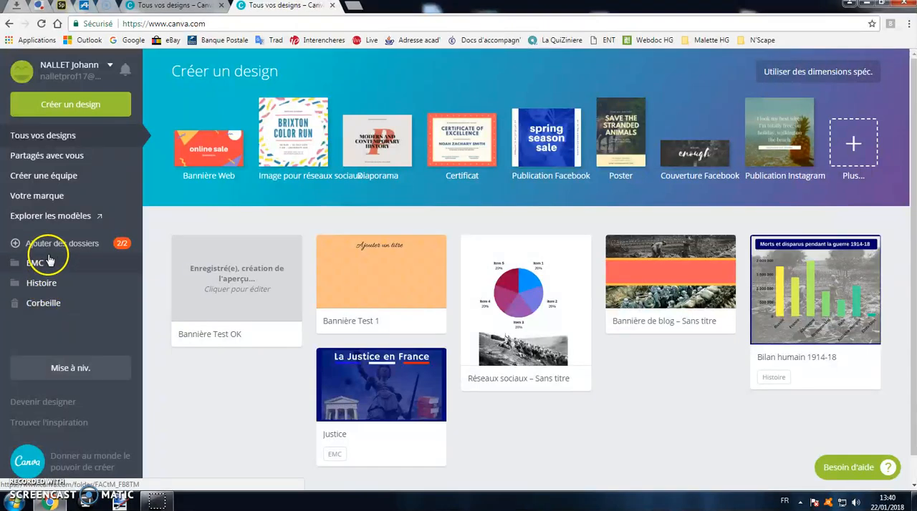
pyautogui.click(51, 247)
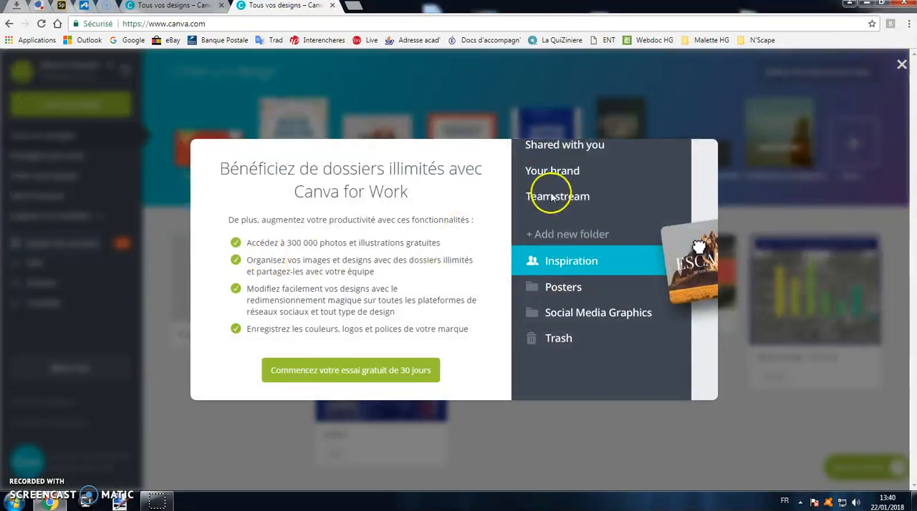
pyautogui.click(900, 65)
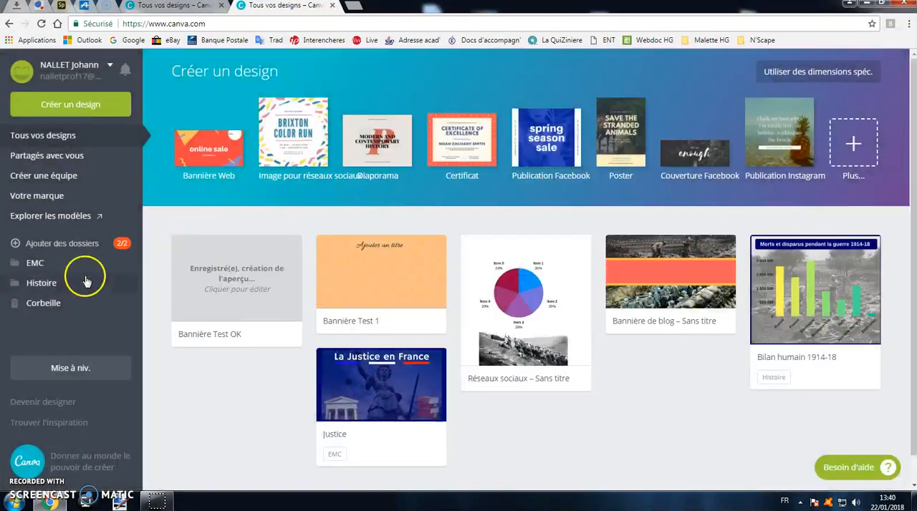
# - Open the EMC folder, preview the Justice design and close the preview
pyautogui.click(37, 263)
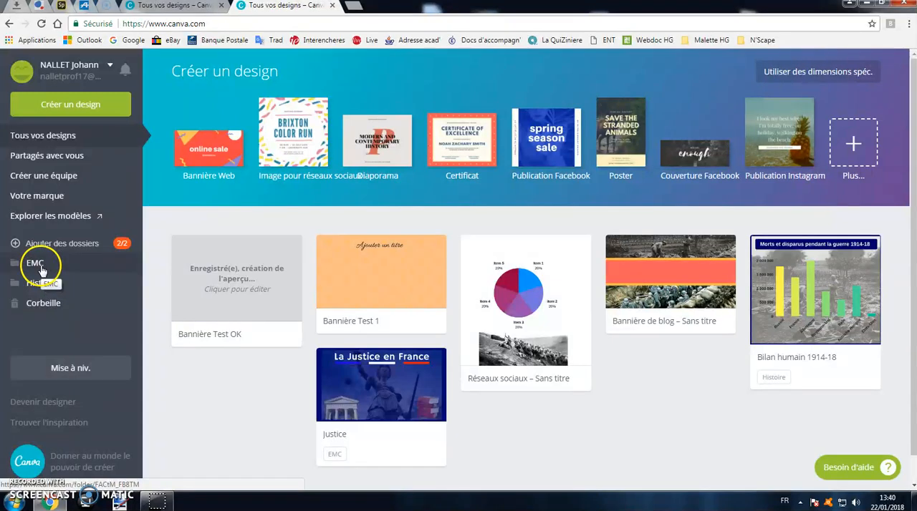
pyautogui.click(39, 265)
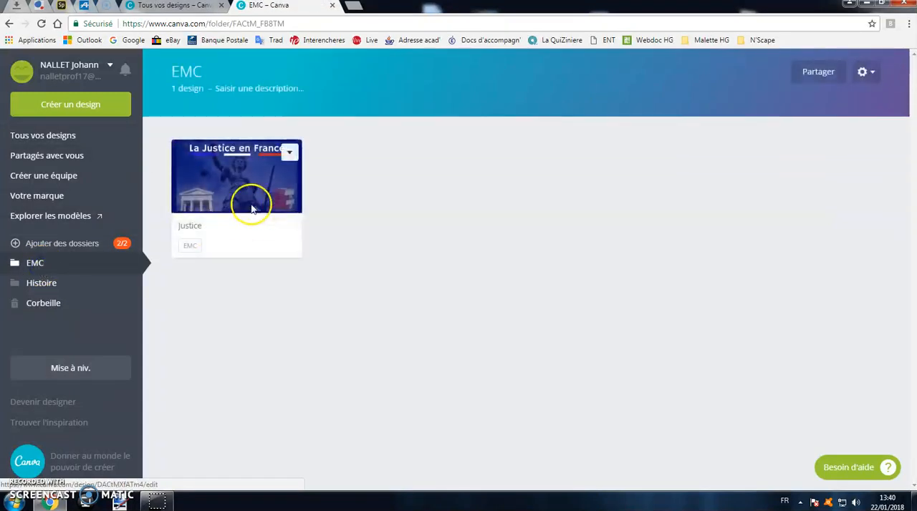
pyautogui.click(254, 185)
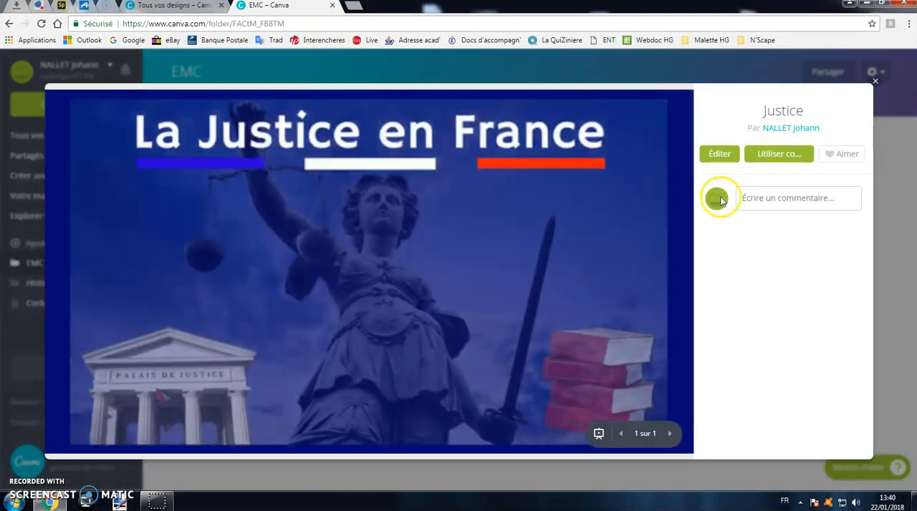
pyautogui.click(875, 80)
# - Open the Histoire folder and preview the Bilan humain 1914-18 design
pyautogui.click(54, 289)
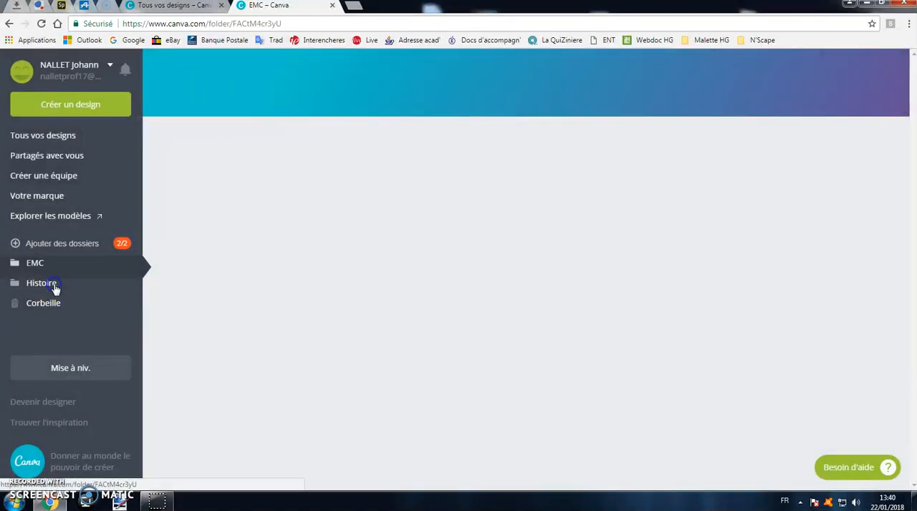
pyautogui.click(252, 210)
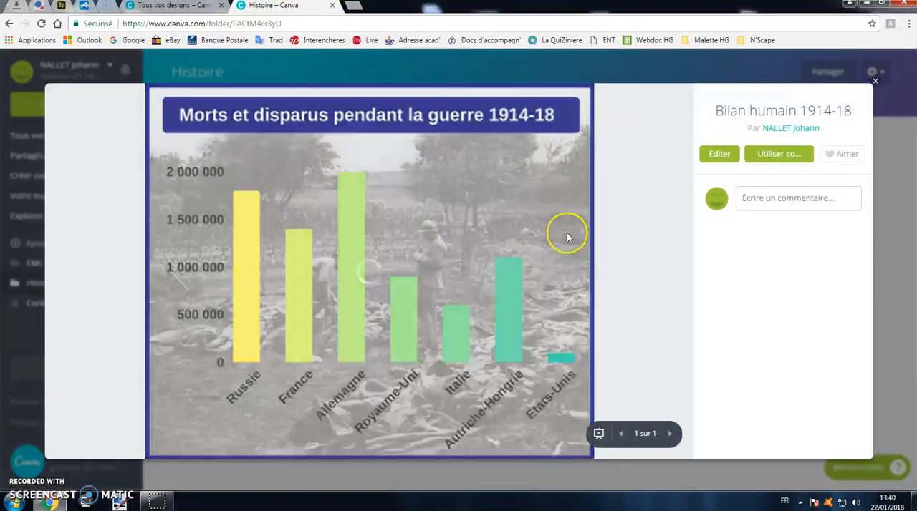
pyautogui.click(709, 158)
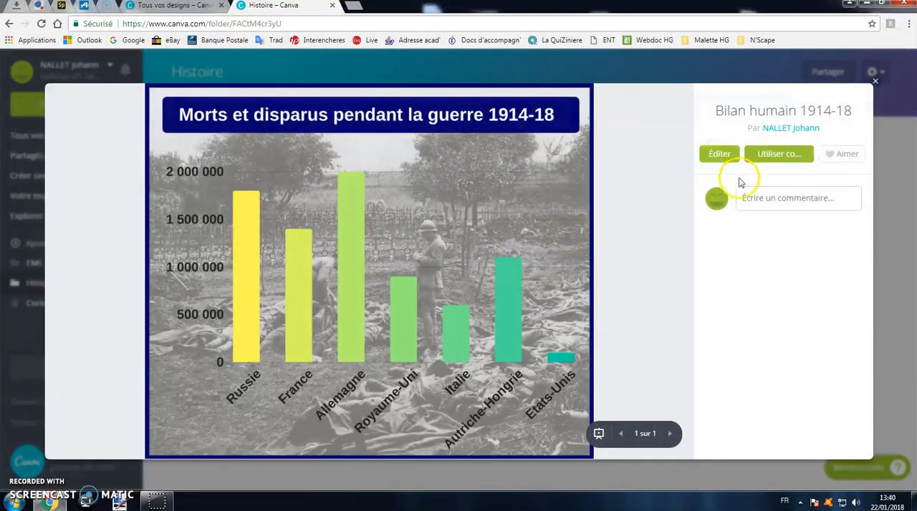